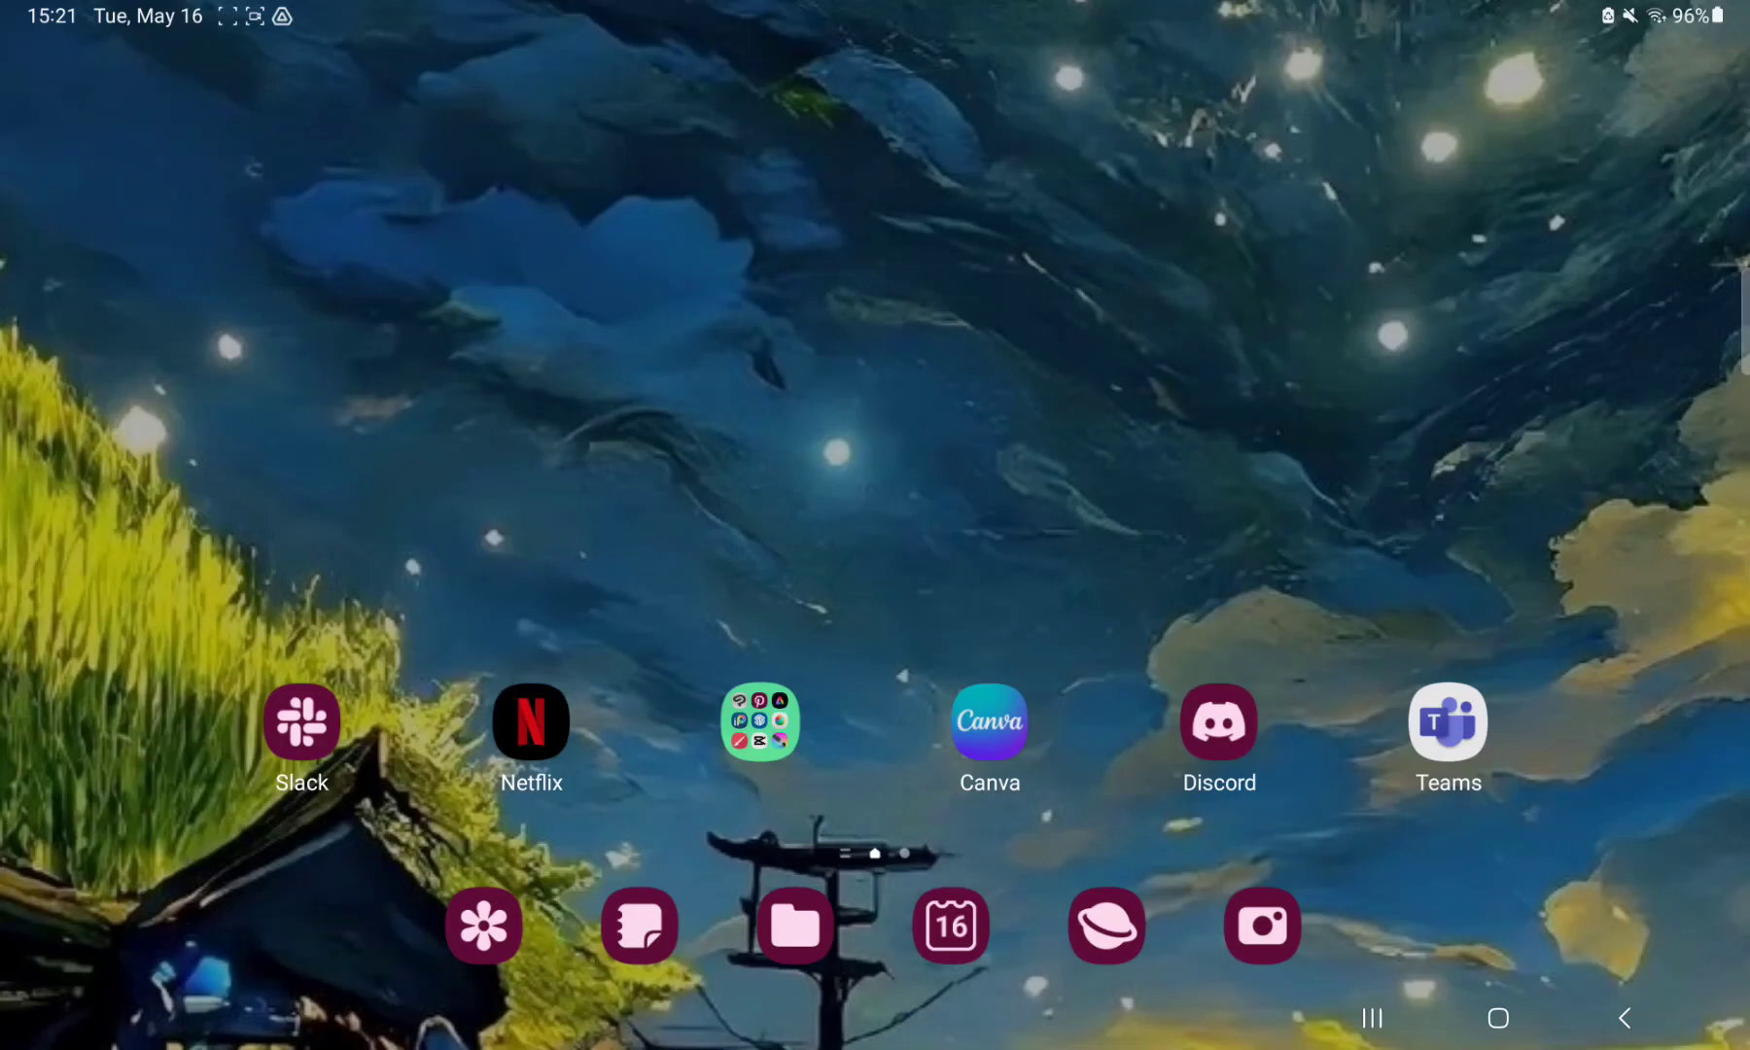
# Create a new blank 250 × 250 mm Tote Bag design from Canva's Prints > Clothing category.
pyautogui.click(988, 722)
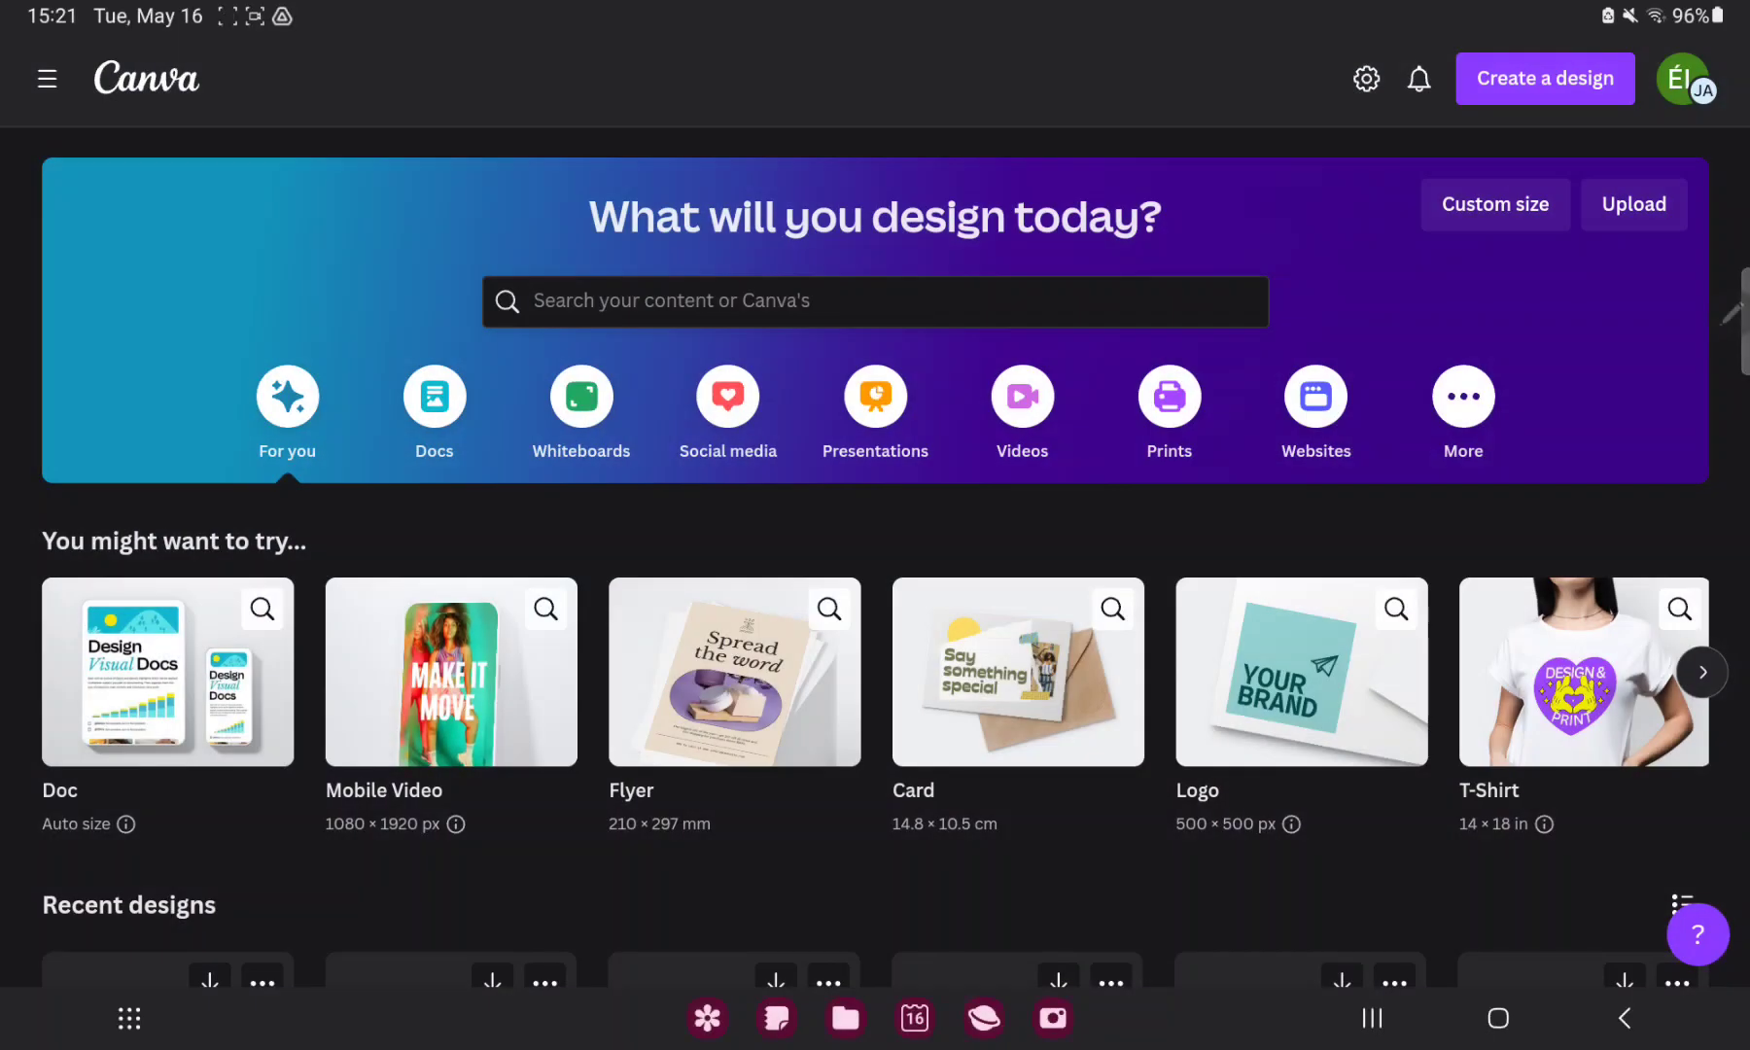
pyautogui.click(1169, 396)
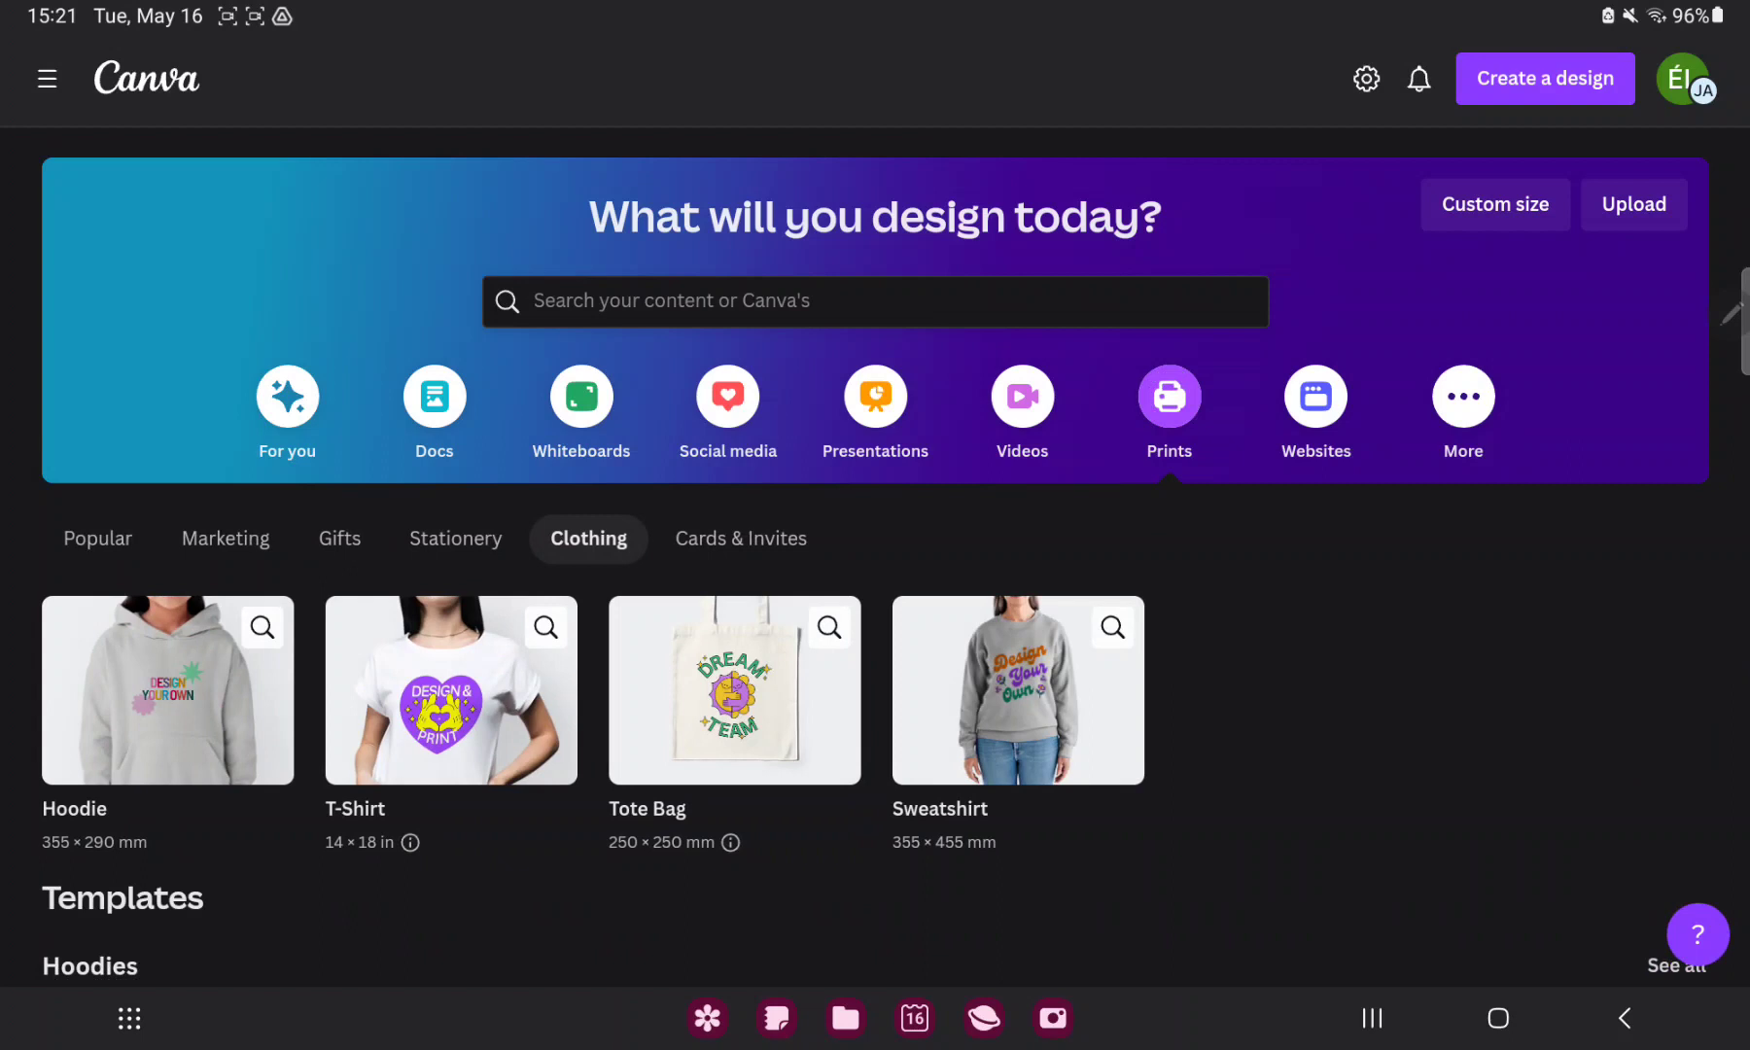
pyautogui.click(707, 671)
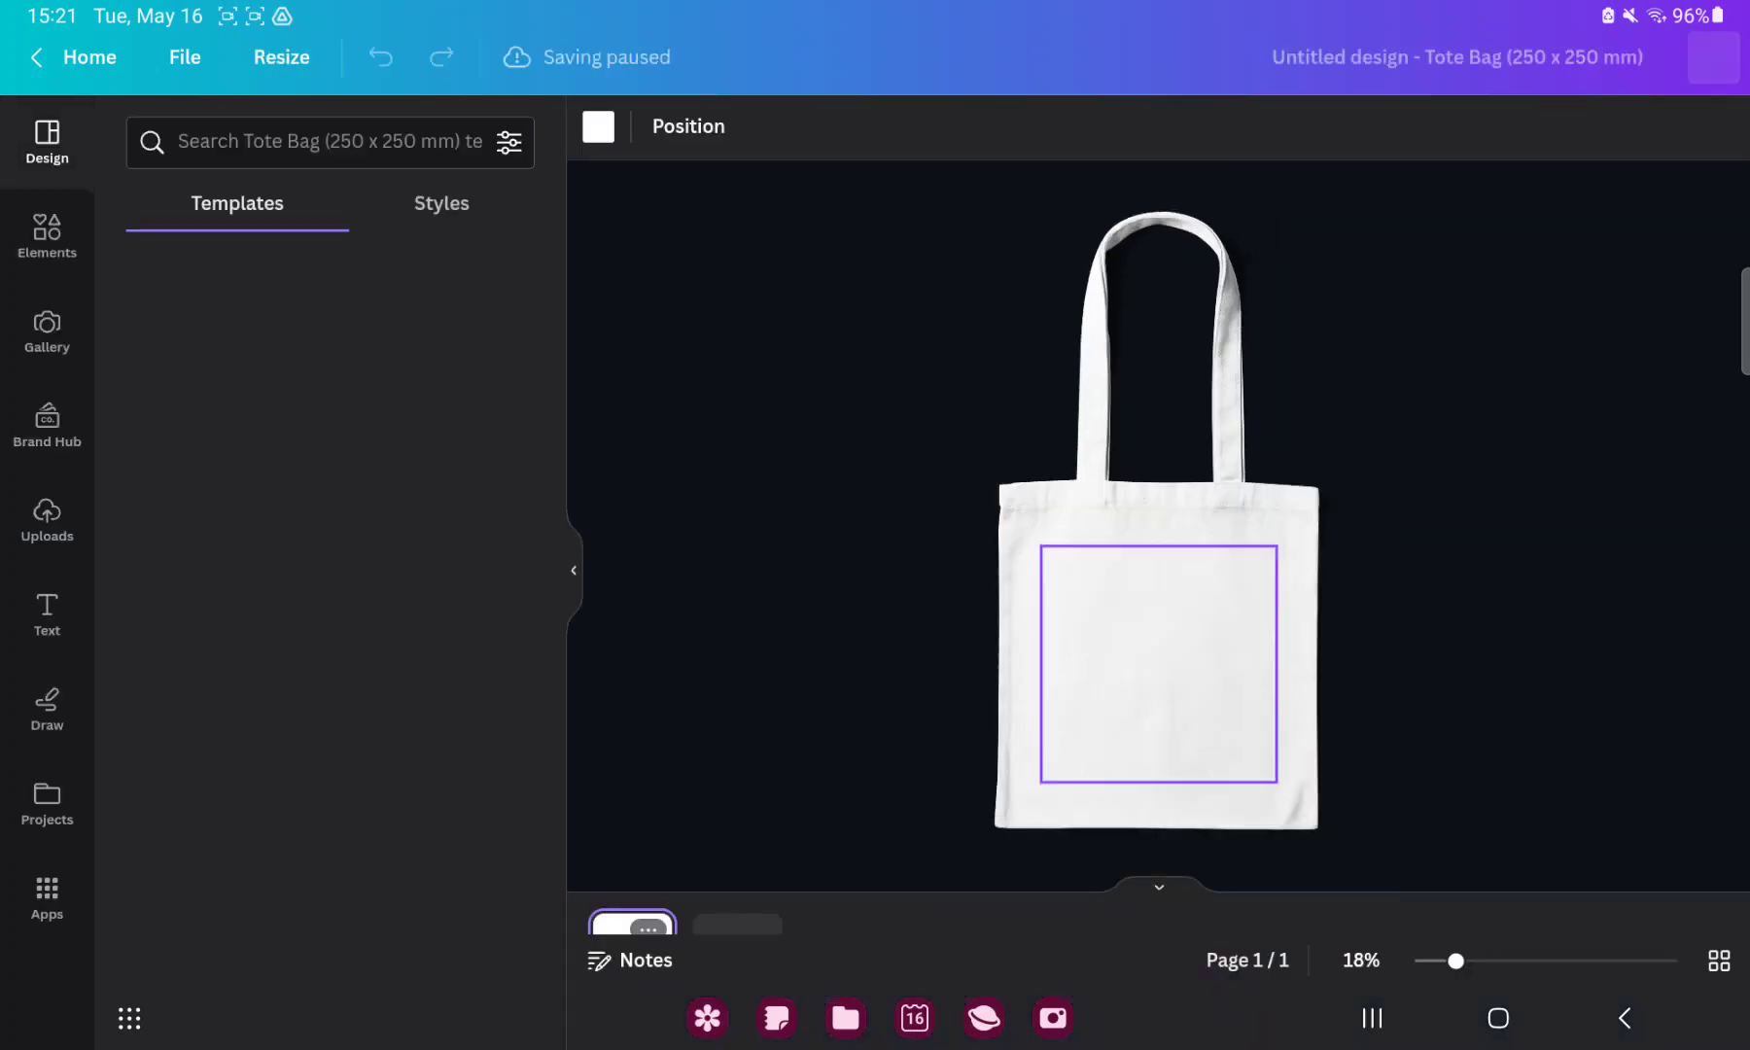
# Browse Uploads and the device Gallery, then show the Elements library beside the blank tote bag.
pyautogui.click(47, 519)
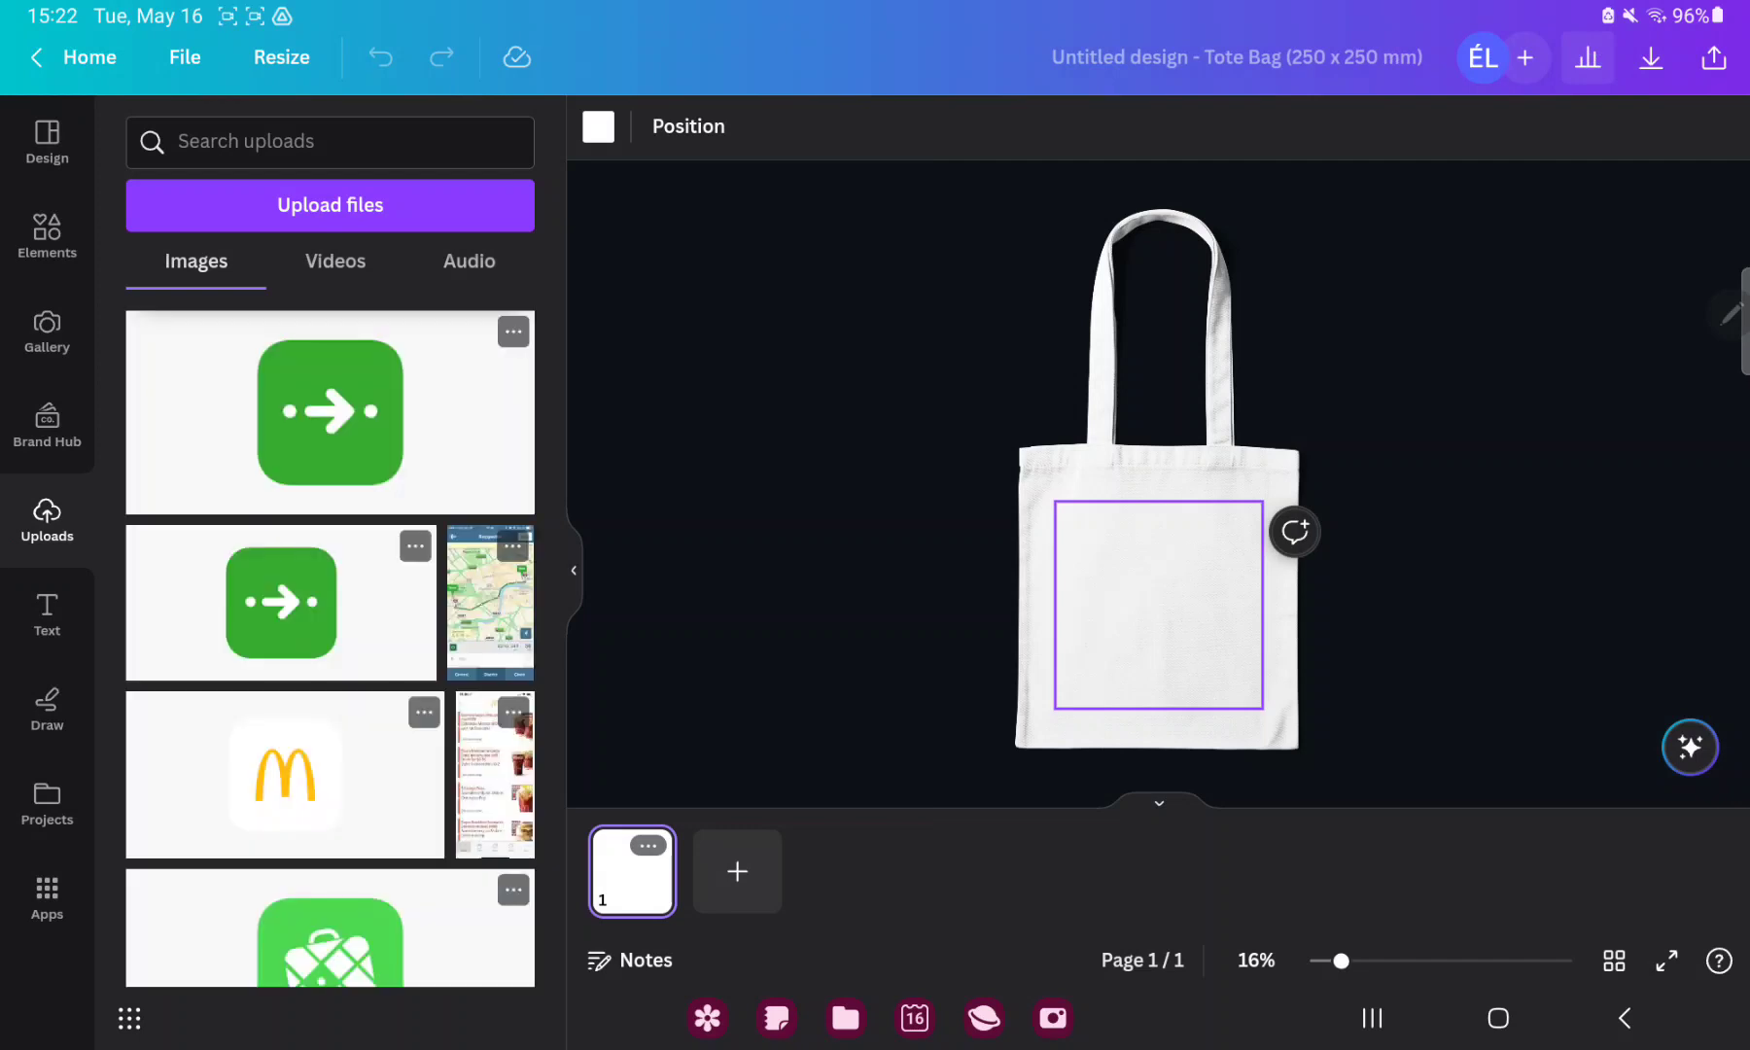
pyautogui.click(46, 329)
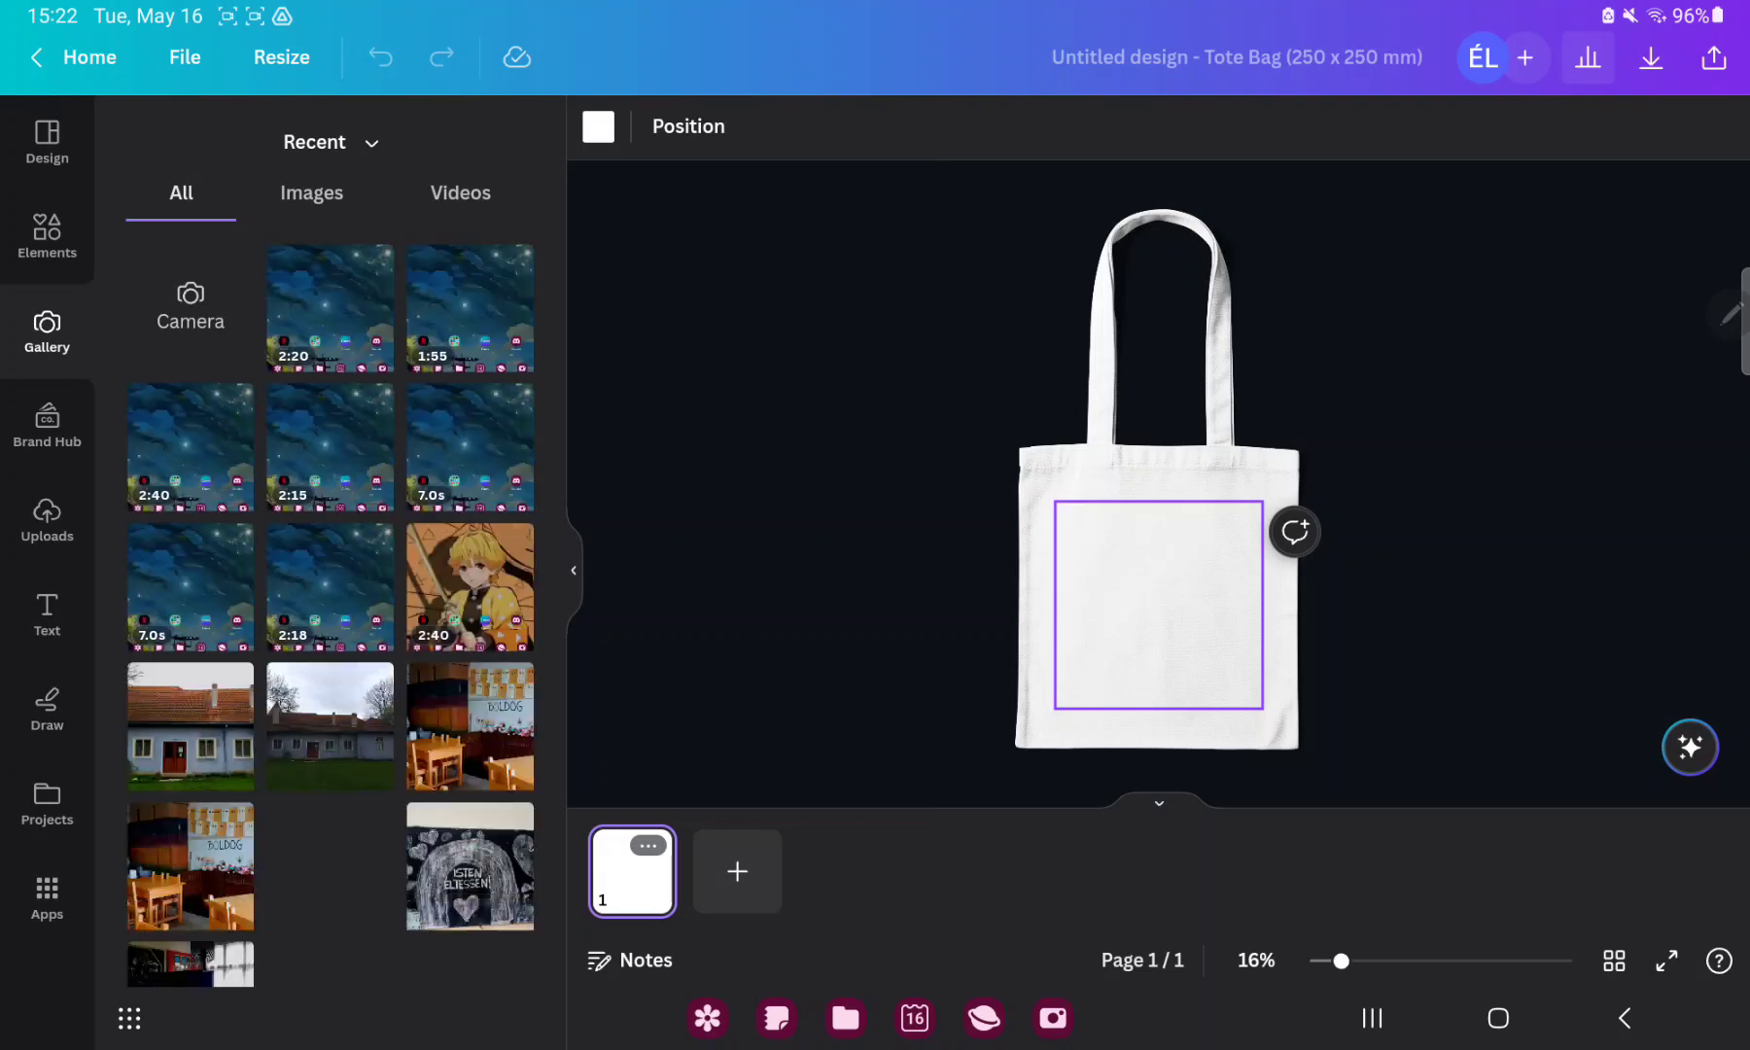
pyautogui.click(46, 236)
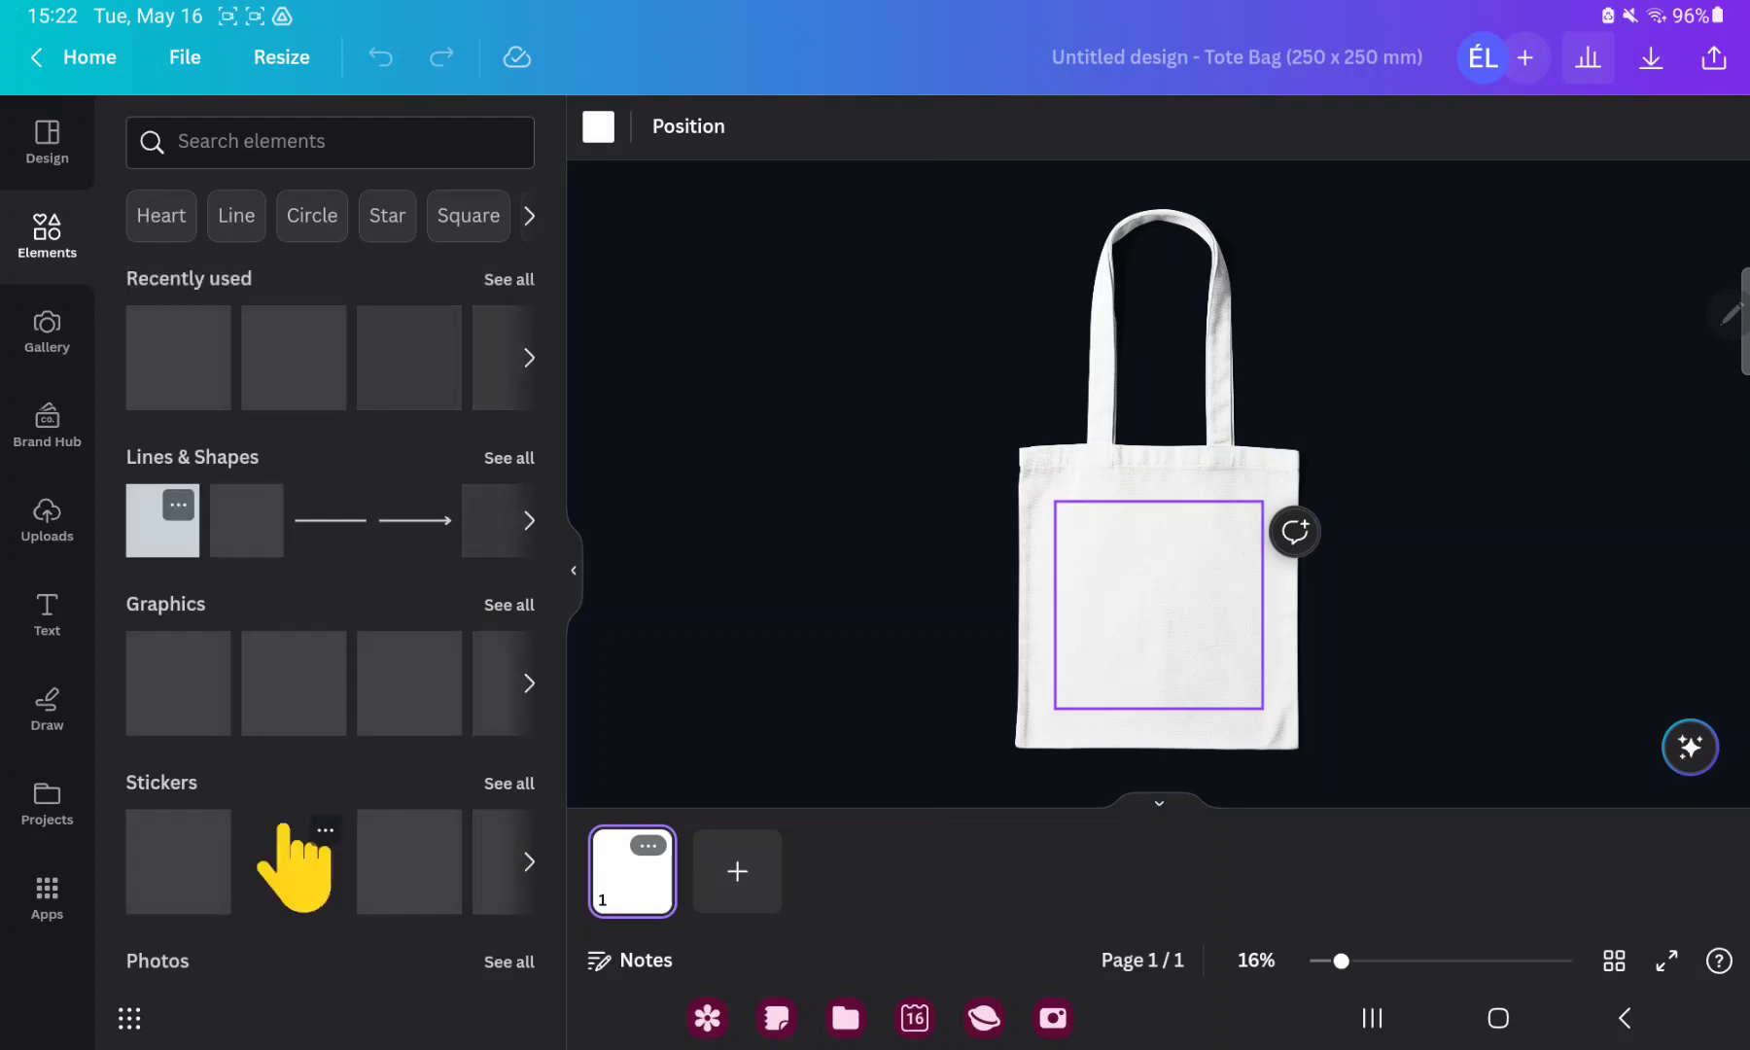
pyautogui.scroll(-3, 328, 547)
pyautogui.scroll(-10, 314, 407)
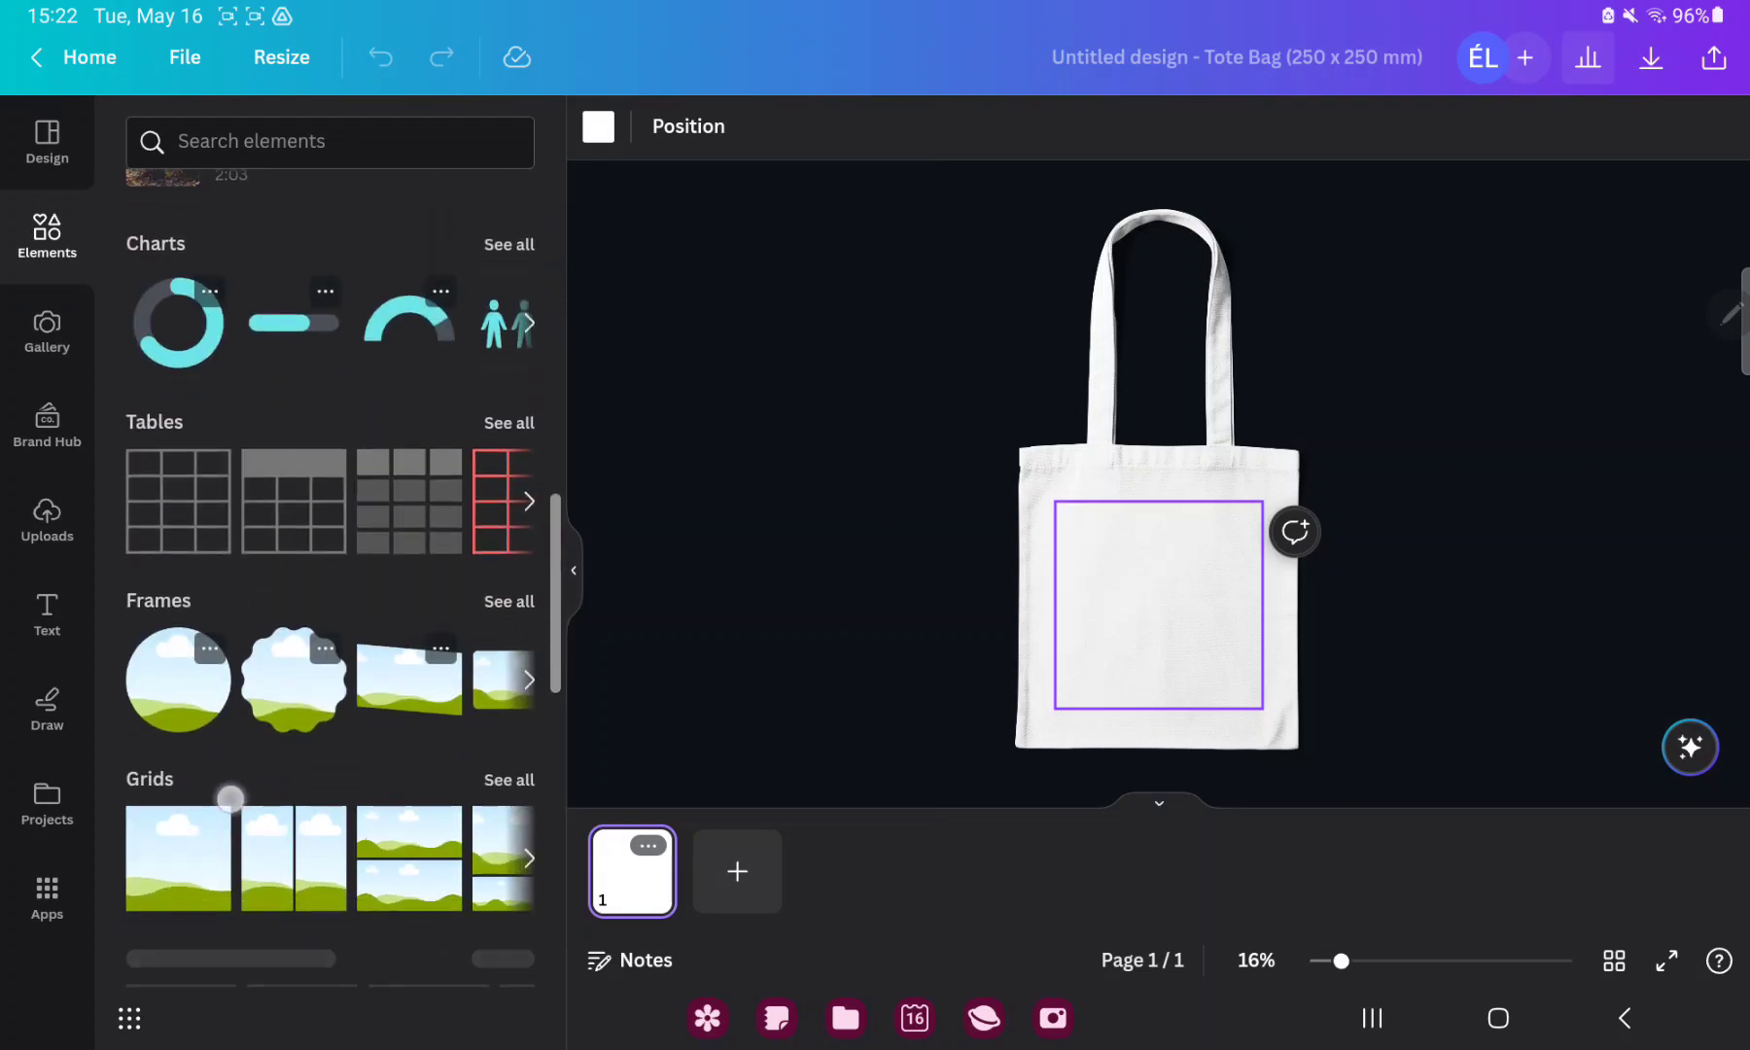
pyautogui.scroll(2, 231, 797)
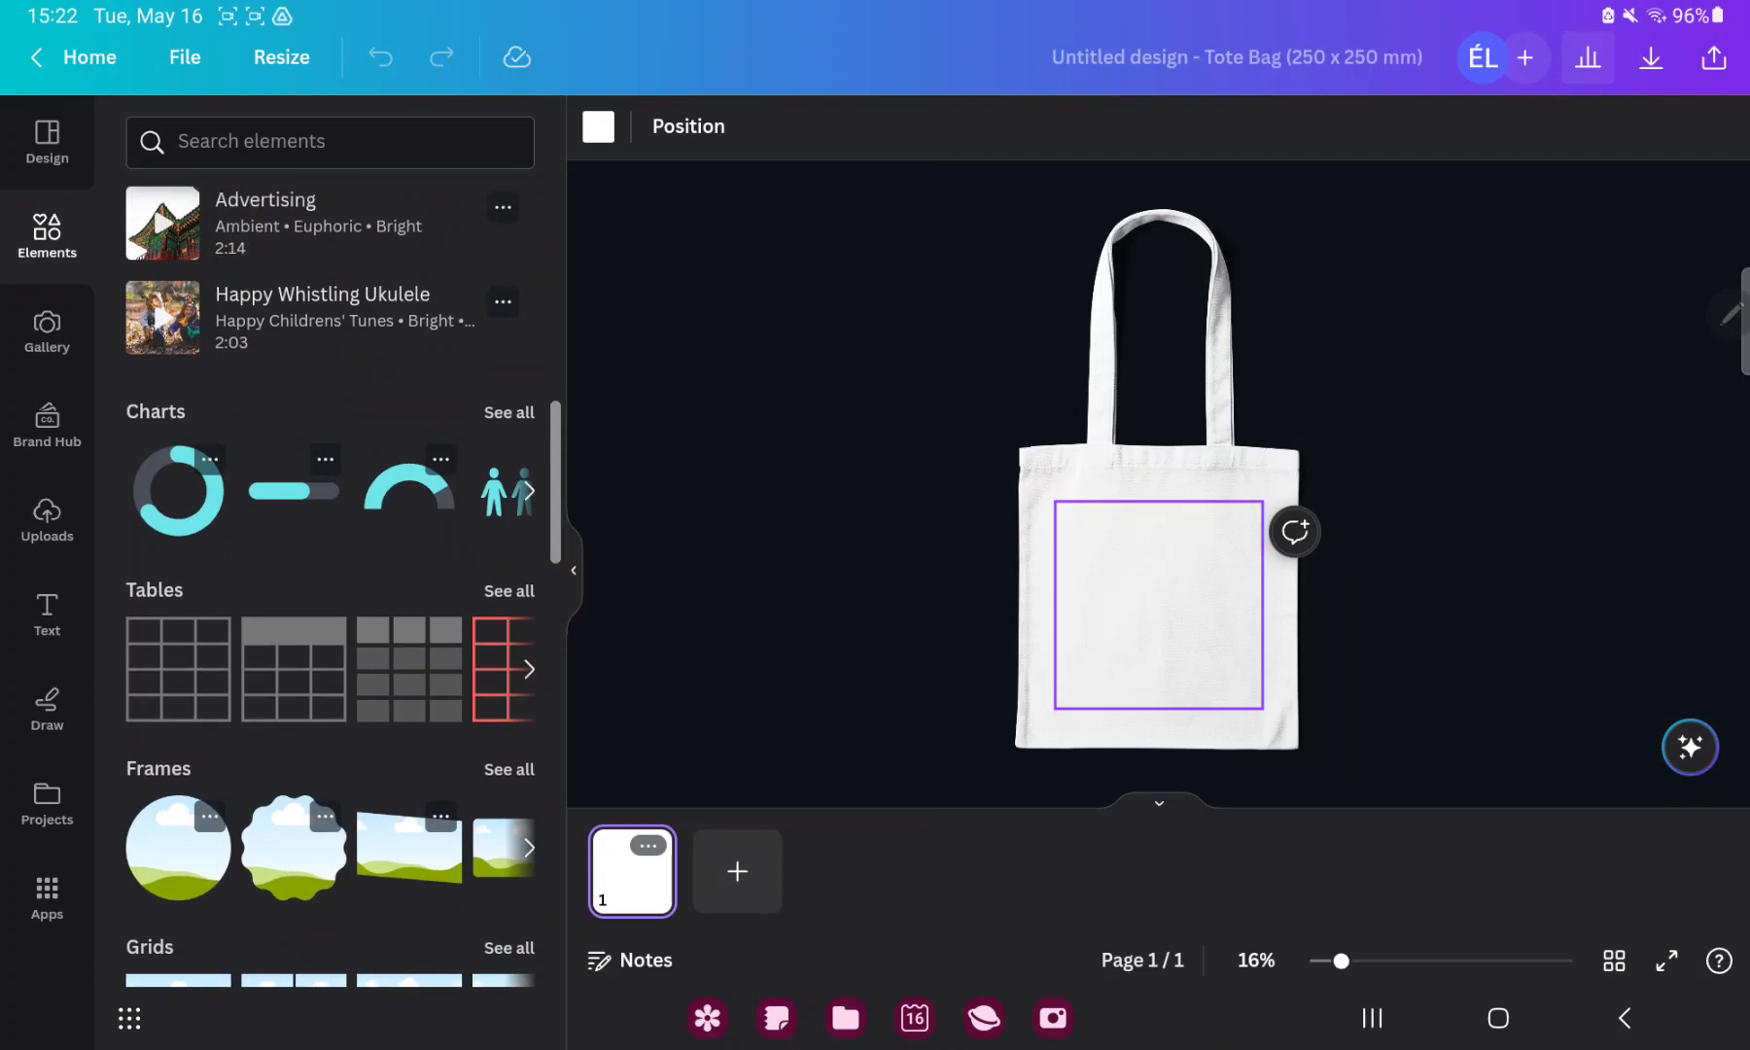
# Apply the colorful retro 'Good Vibes Only' template from the Design panel to the tote bag.
pyautogui.click(47, 139)
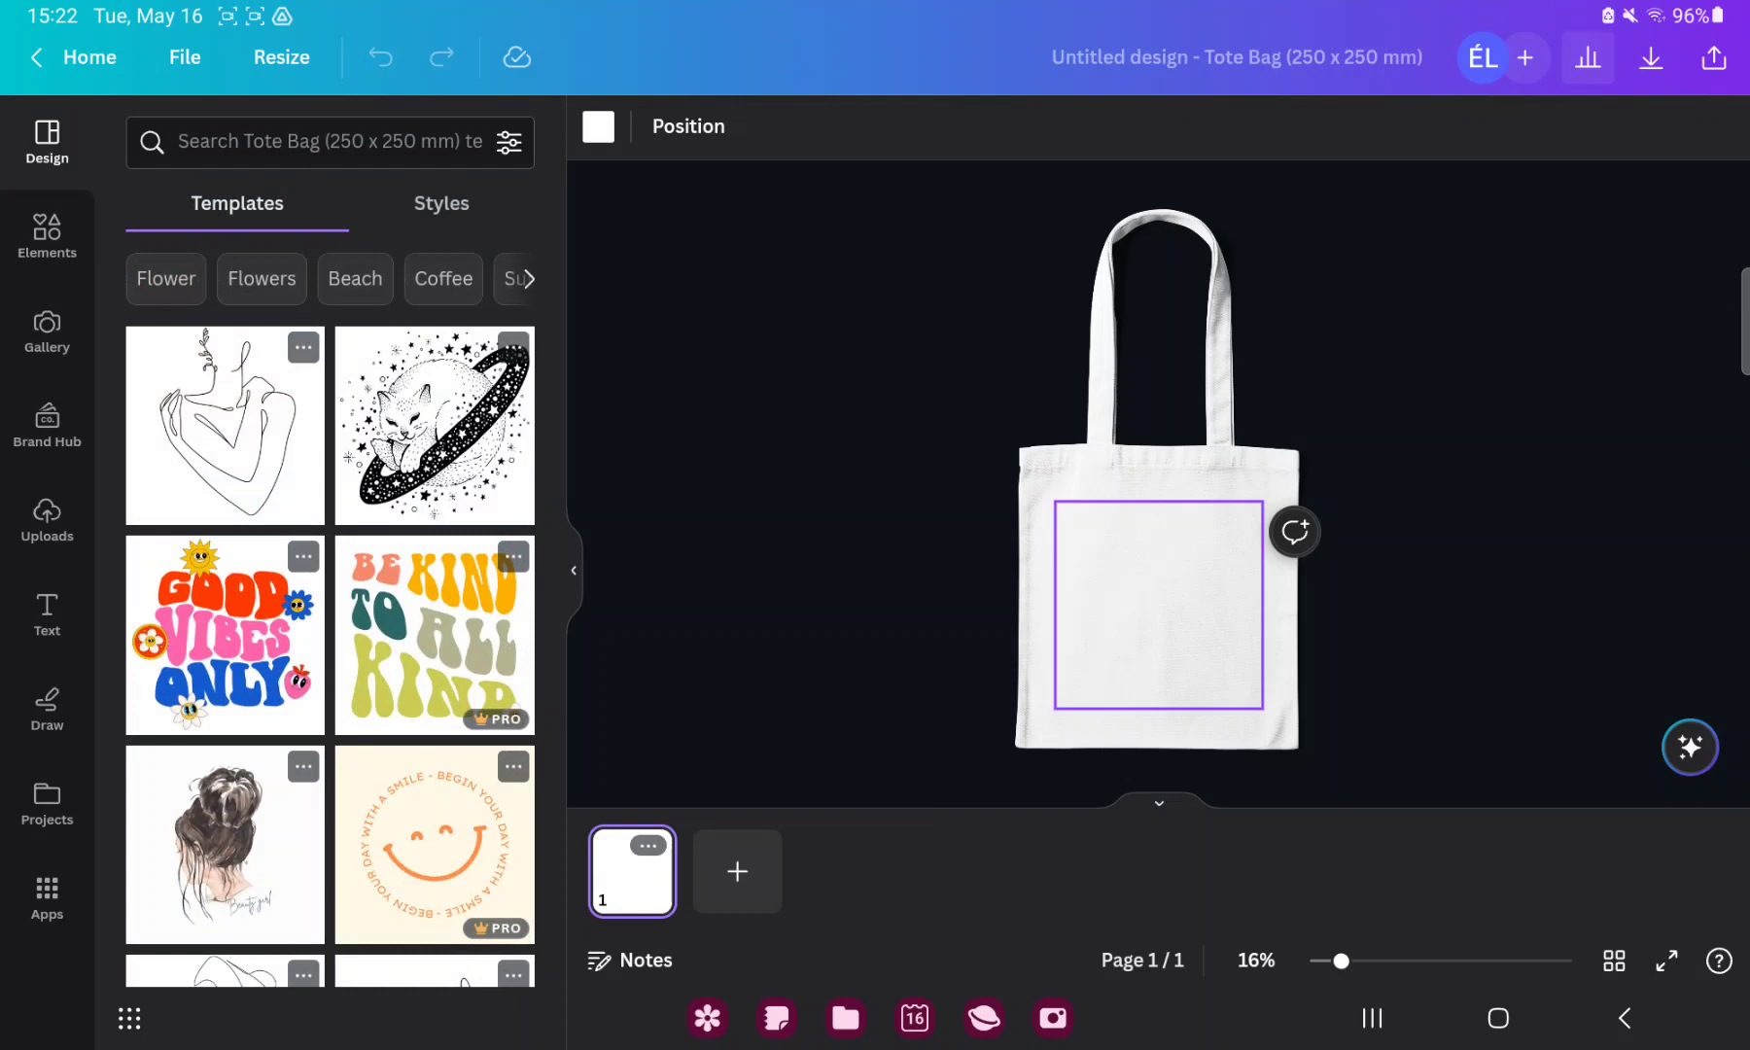
pyautogui.click(225, 634)
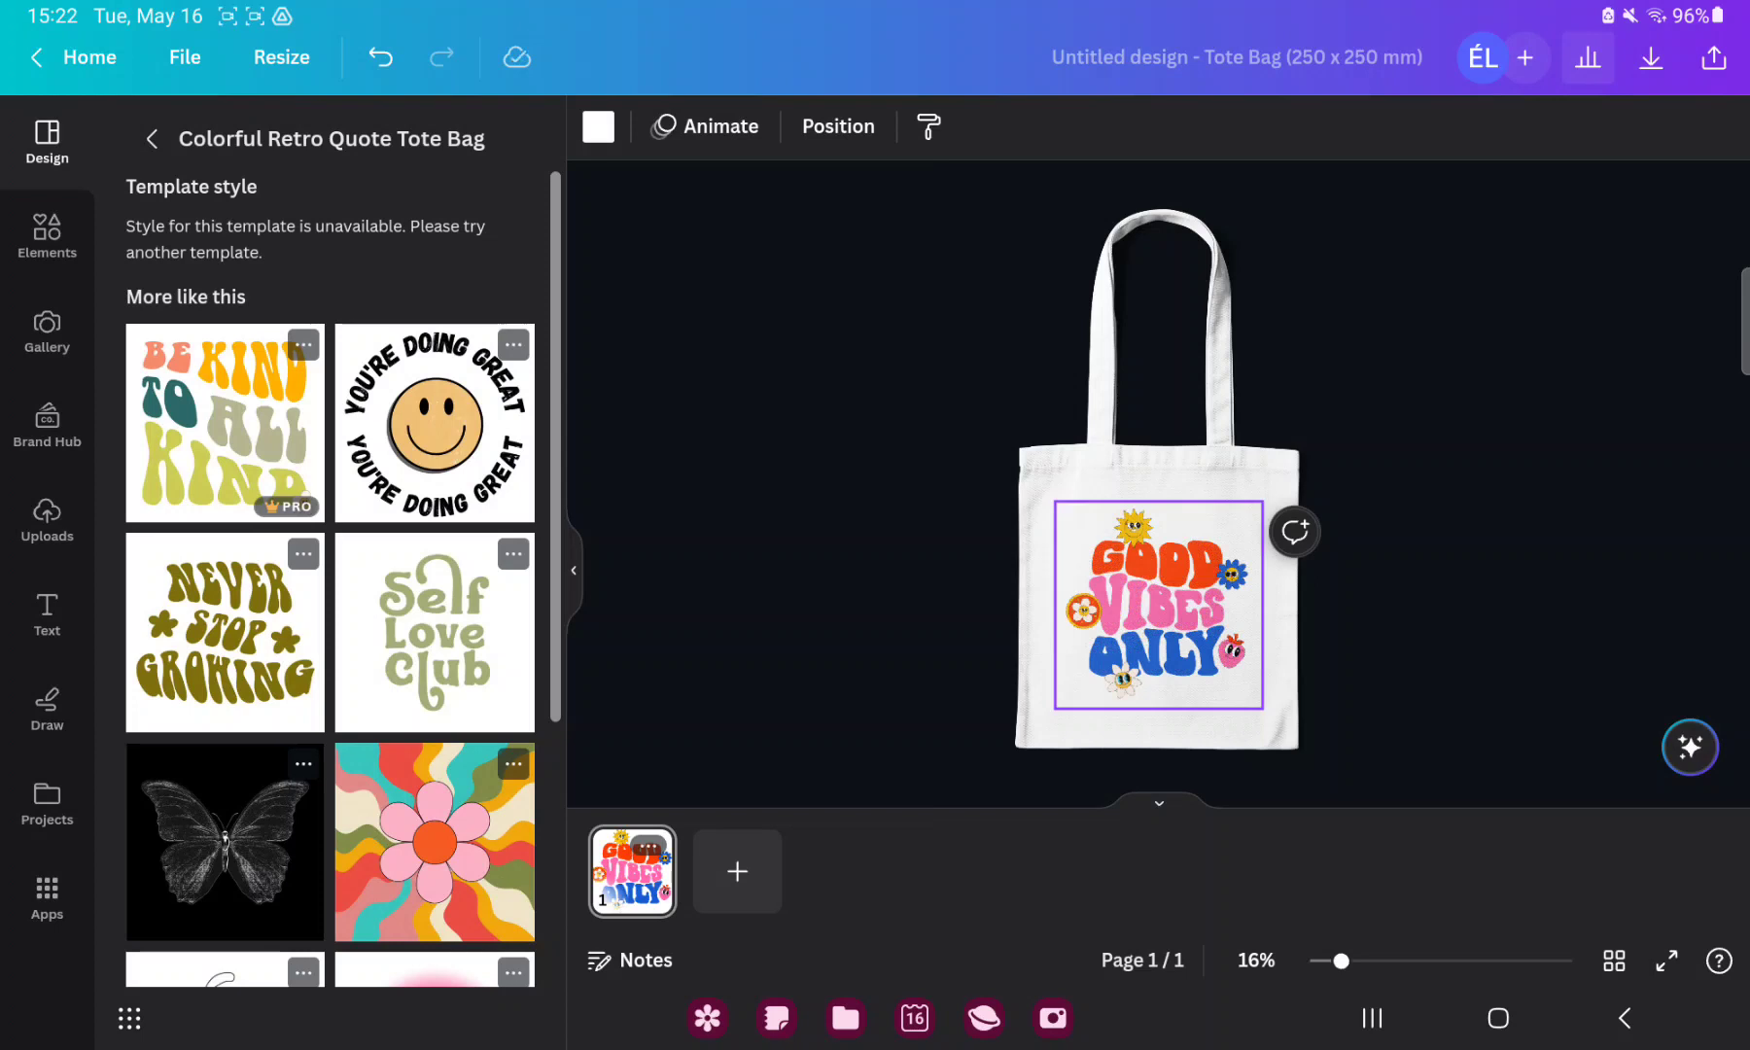
# Try peach and blue backgrounds, then set the background to lavender Diaphanous Jellyfish.
pyautogui.click(598, 125)
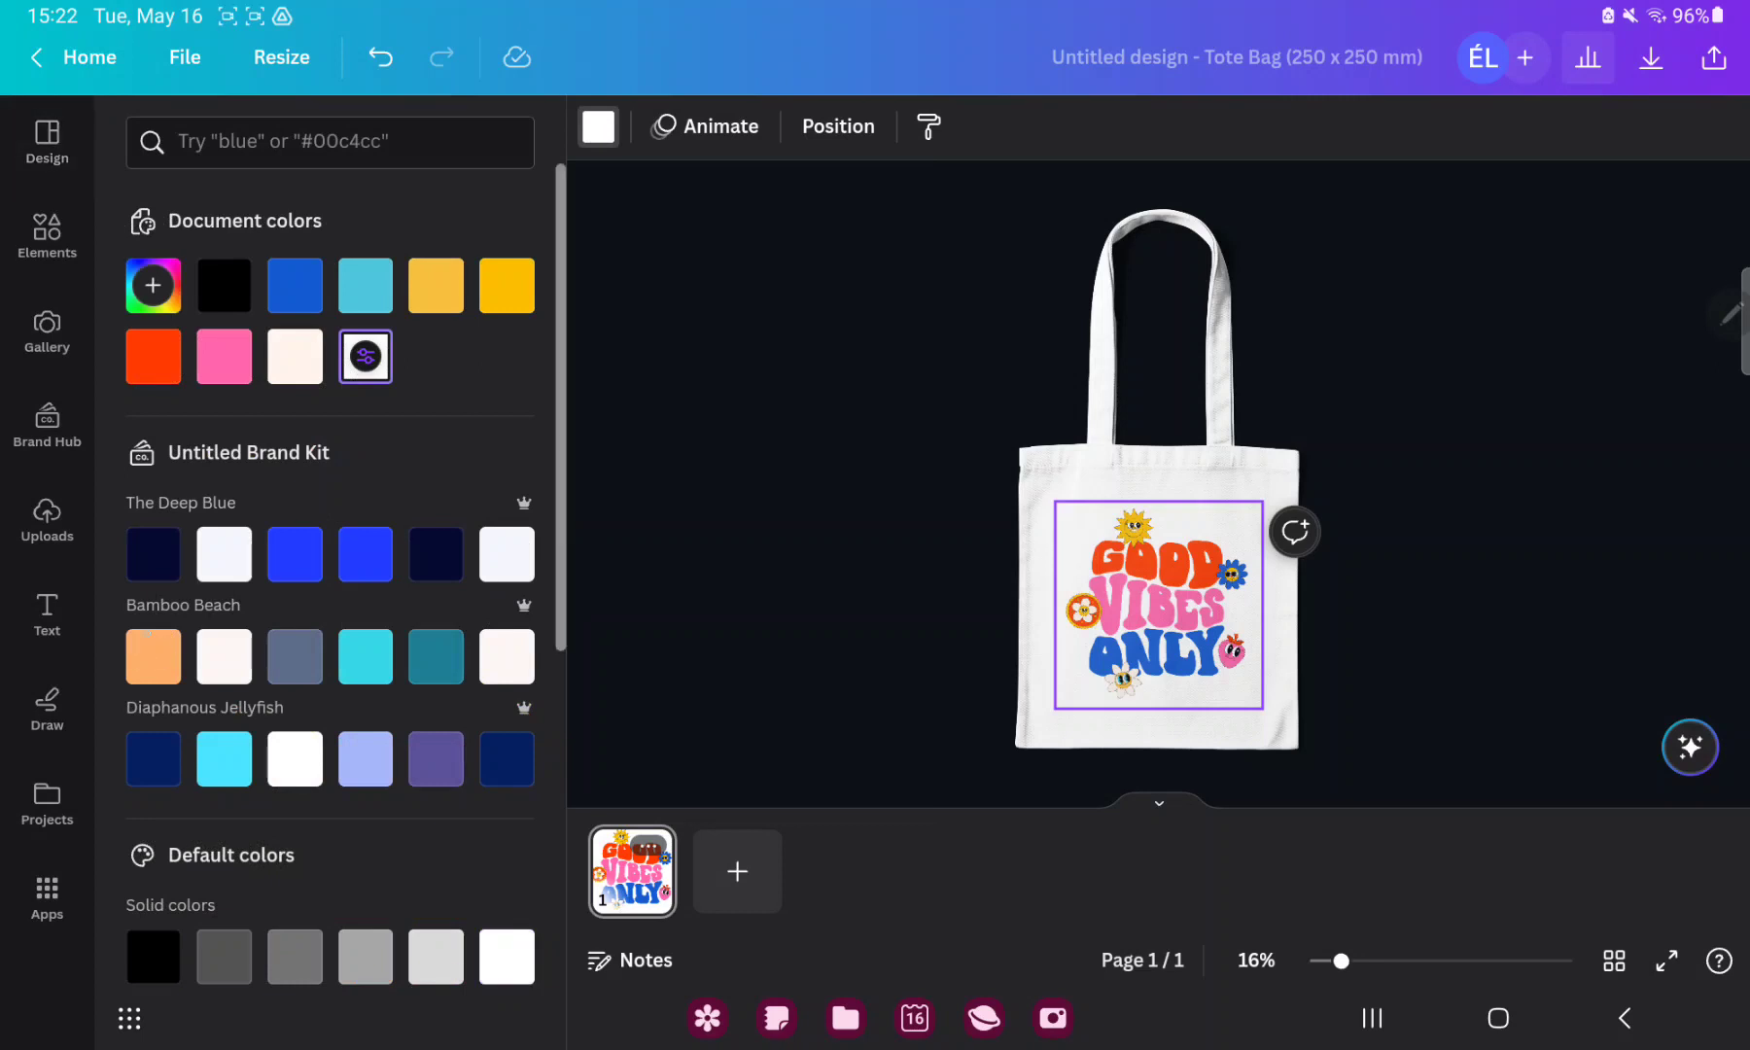
pyautogui.click(153, 657)
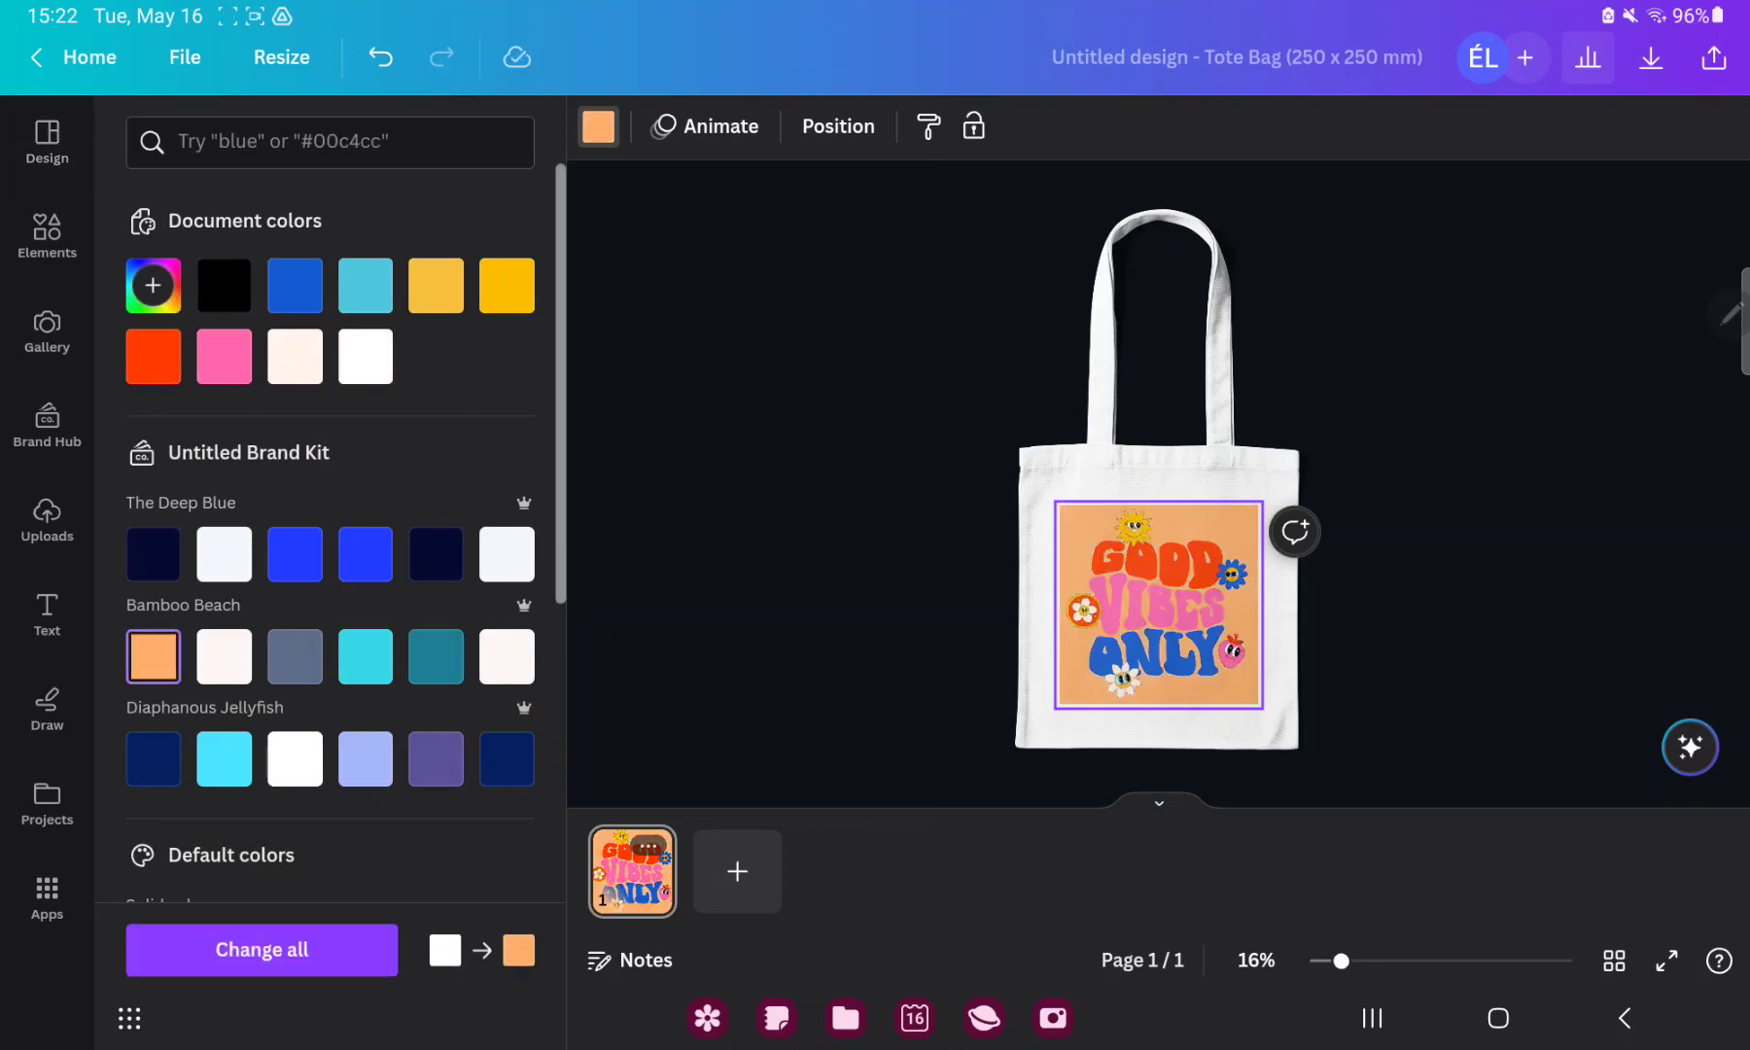
pyautogui.click(331, 528)
pyautogui.click(365, 759)
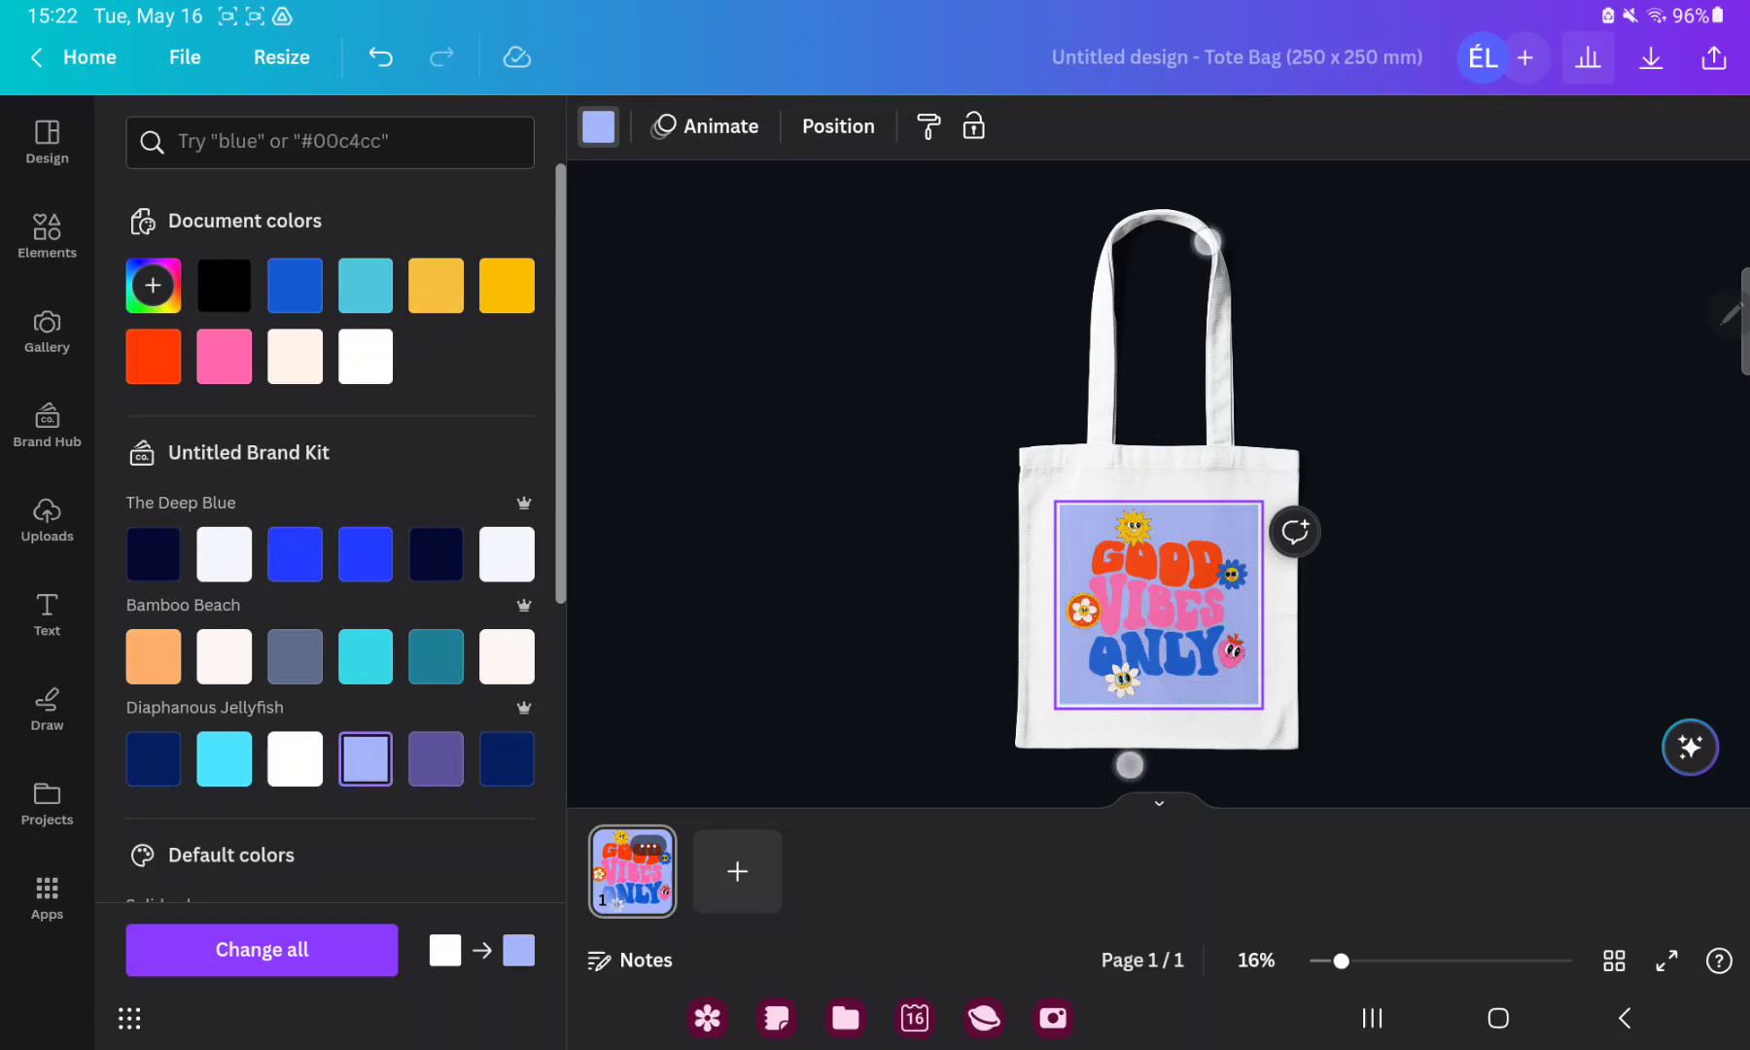
pyautogui.scroll(5, 1160, 588)
pyautogui.scroll(5, 1159, 588)
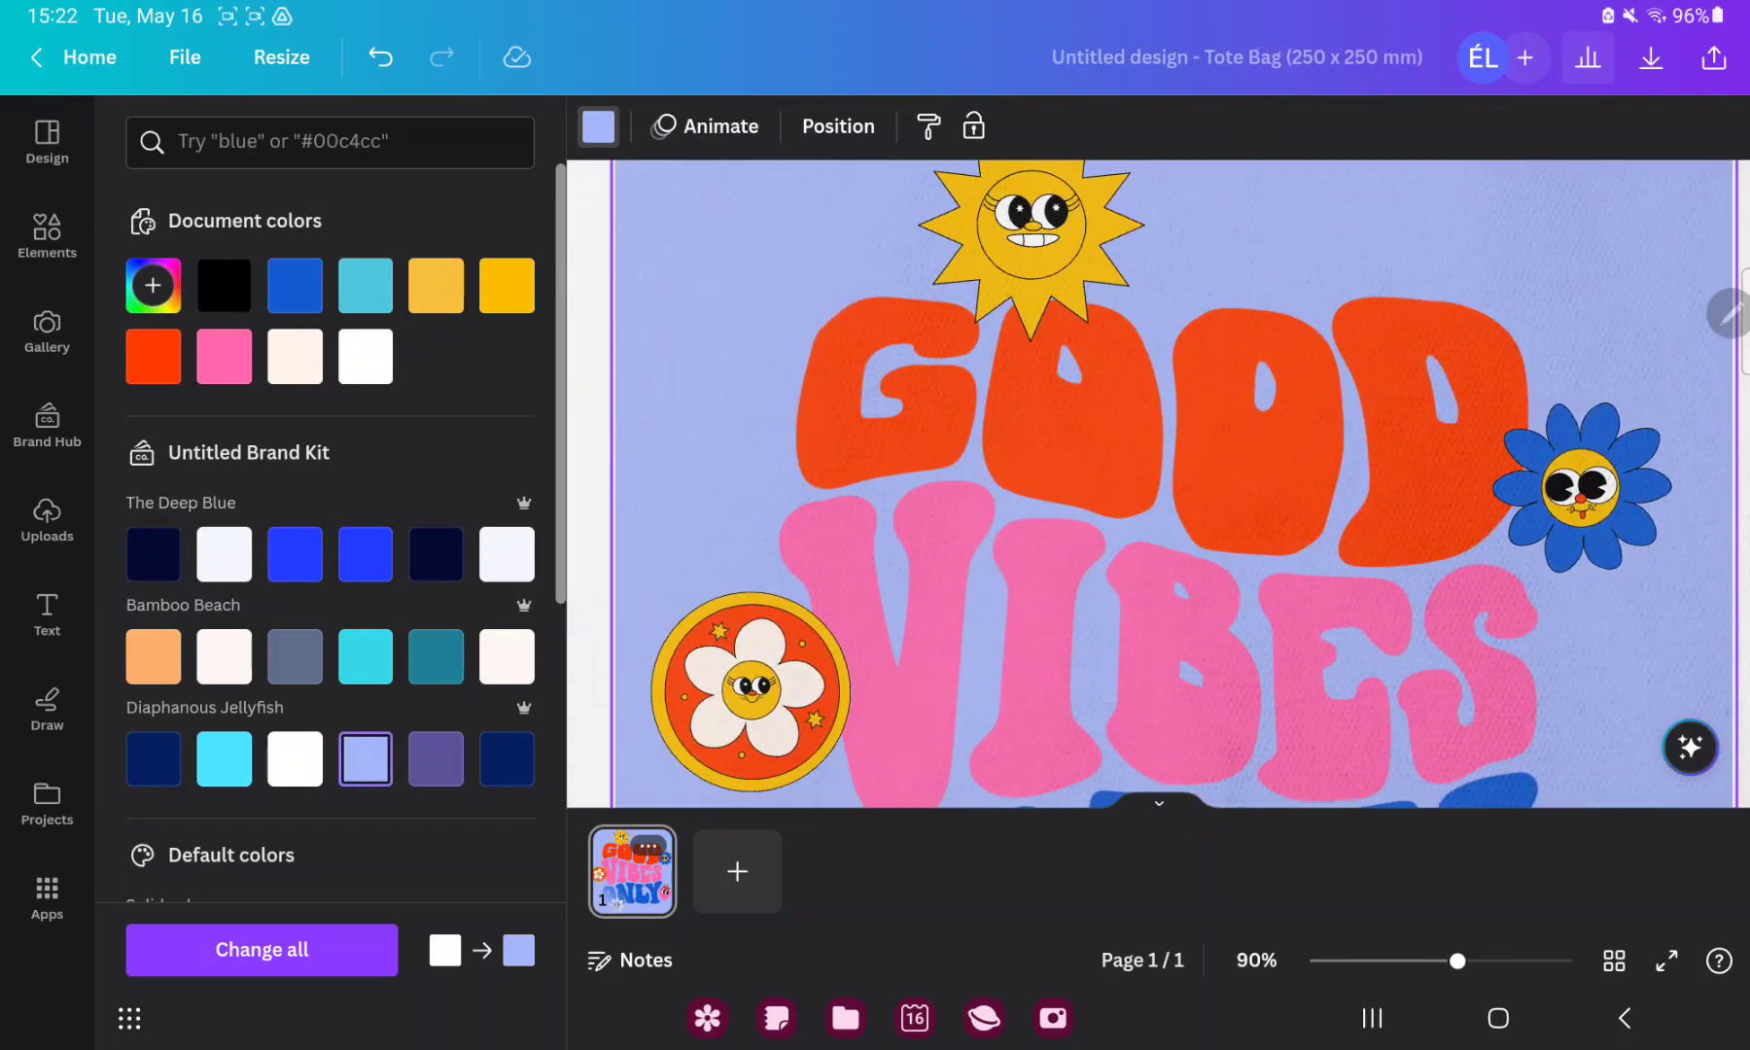
pyautogui.scroll(-2, 1306, 507)
pyautogui.scroll(-2, 1306, 507)
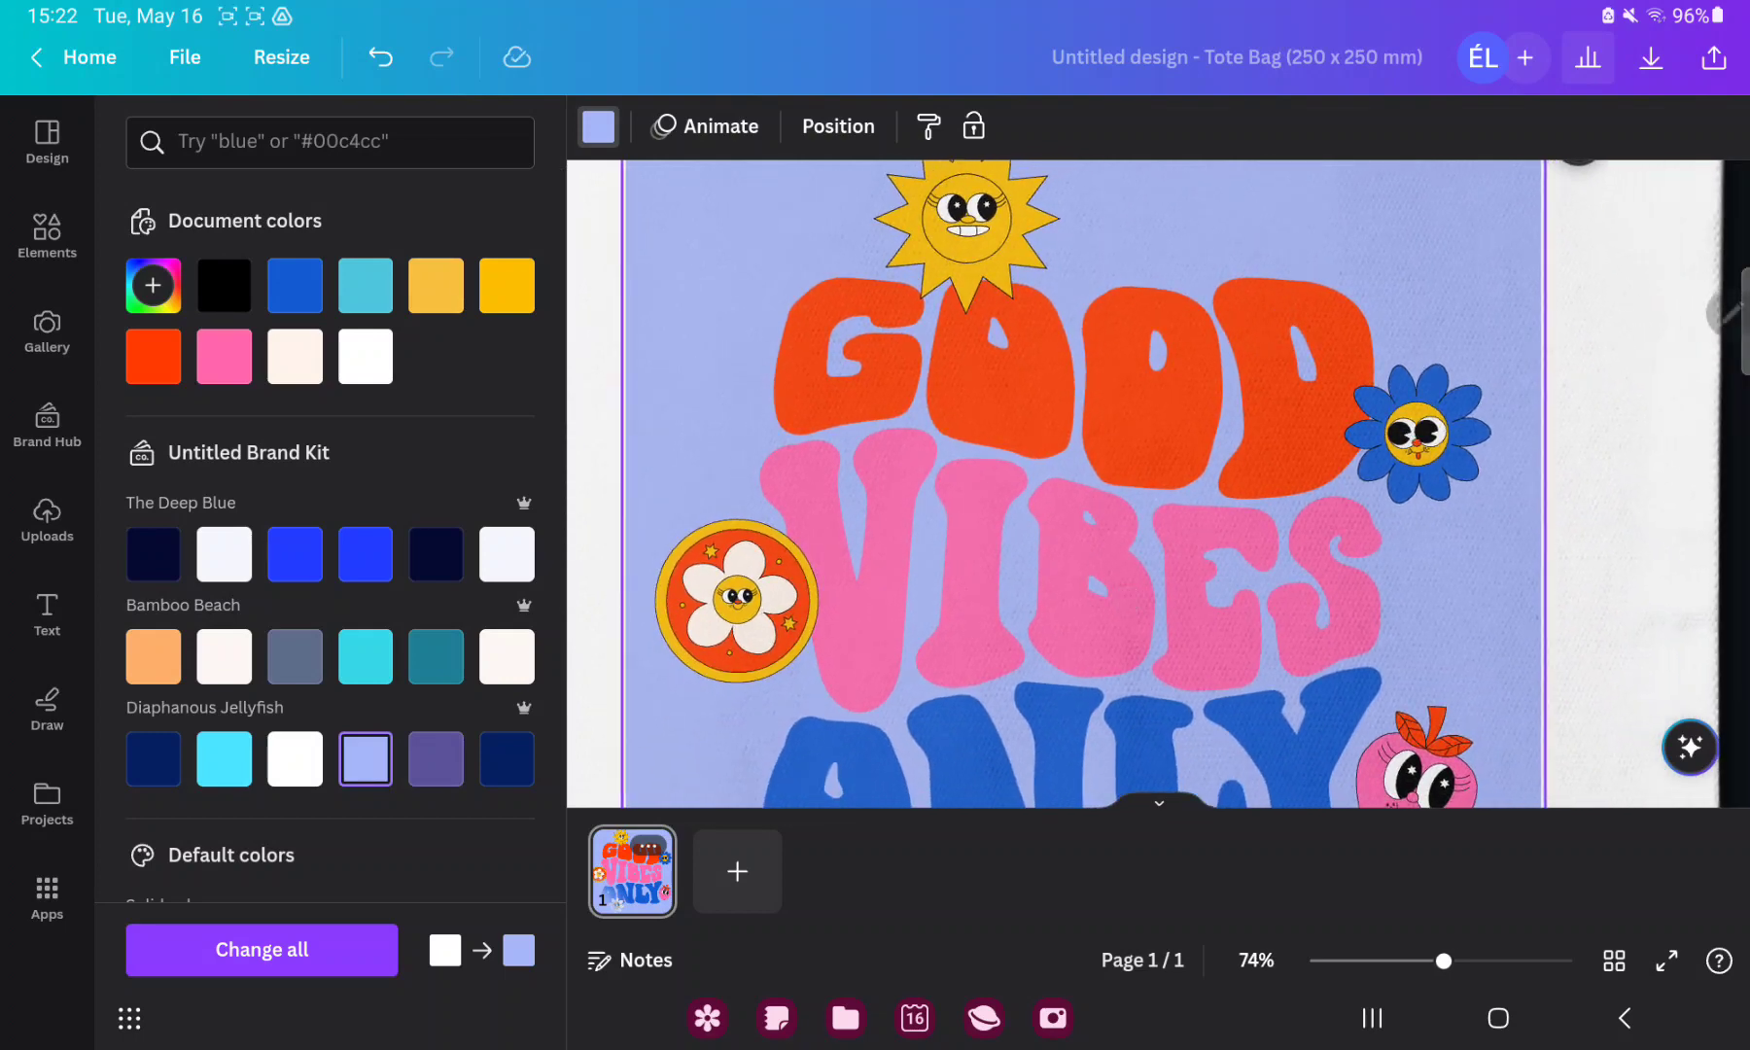
# Nudge the blue flower sticker beside 'GOOD' to a slightly different spot.
pyautogui.click(1417, 433)
pyautogui.moveTo(1397, 450)
pyautogui.mouseDown()
pyautogui.moveTo(1422, 420)
pyautogui.moveTo(1461, 421)
pyautogui.mouseUp()
pyautogui.click(1264, 384)
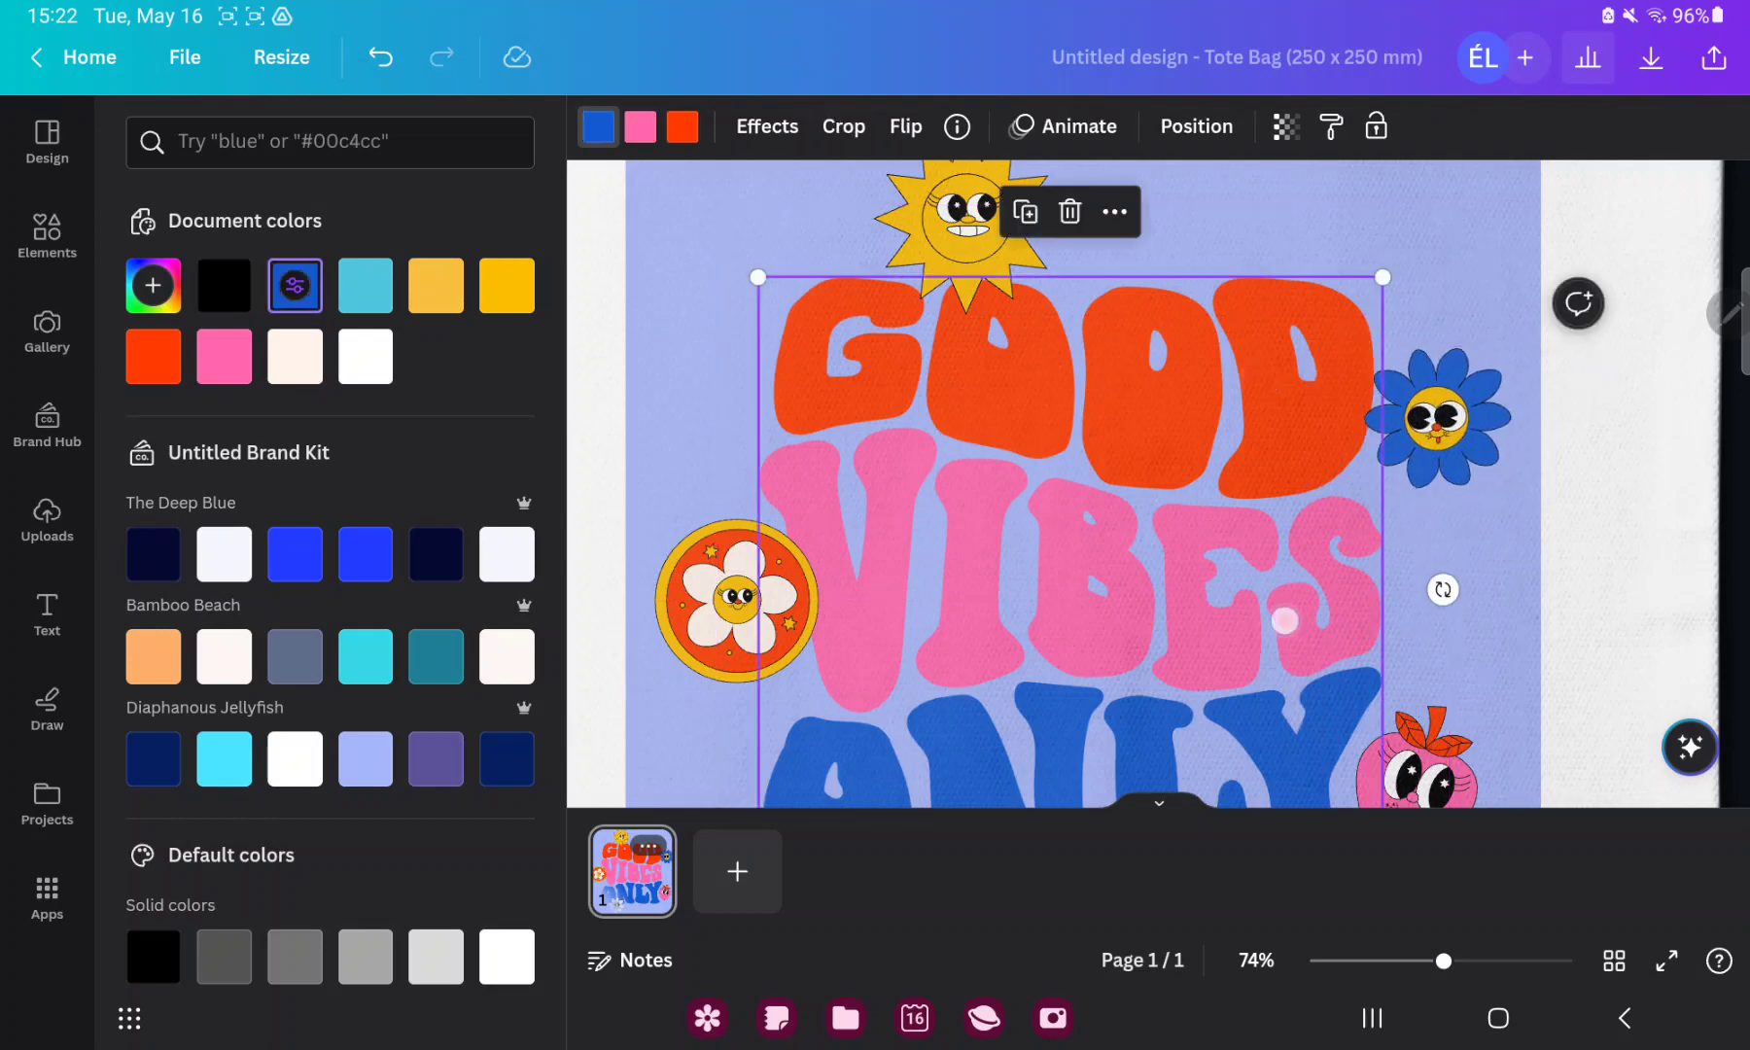
# Reposition the GOOD VIBES ONLY lettering and recolor VIBES yellow, then blue, then back to pink.
pyautogui.moveTo(1286, 621); pyautogui.dragTo(1401, 239)
pyautogui.moveTo(1227, 662); pyautogui.dragTo(1178, 747)
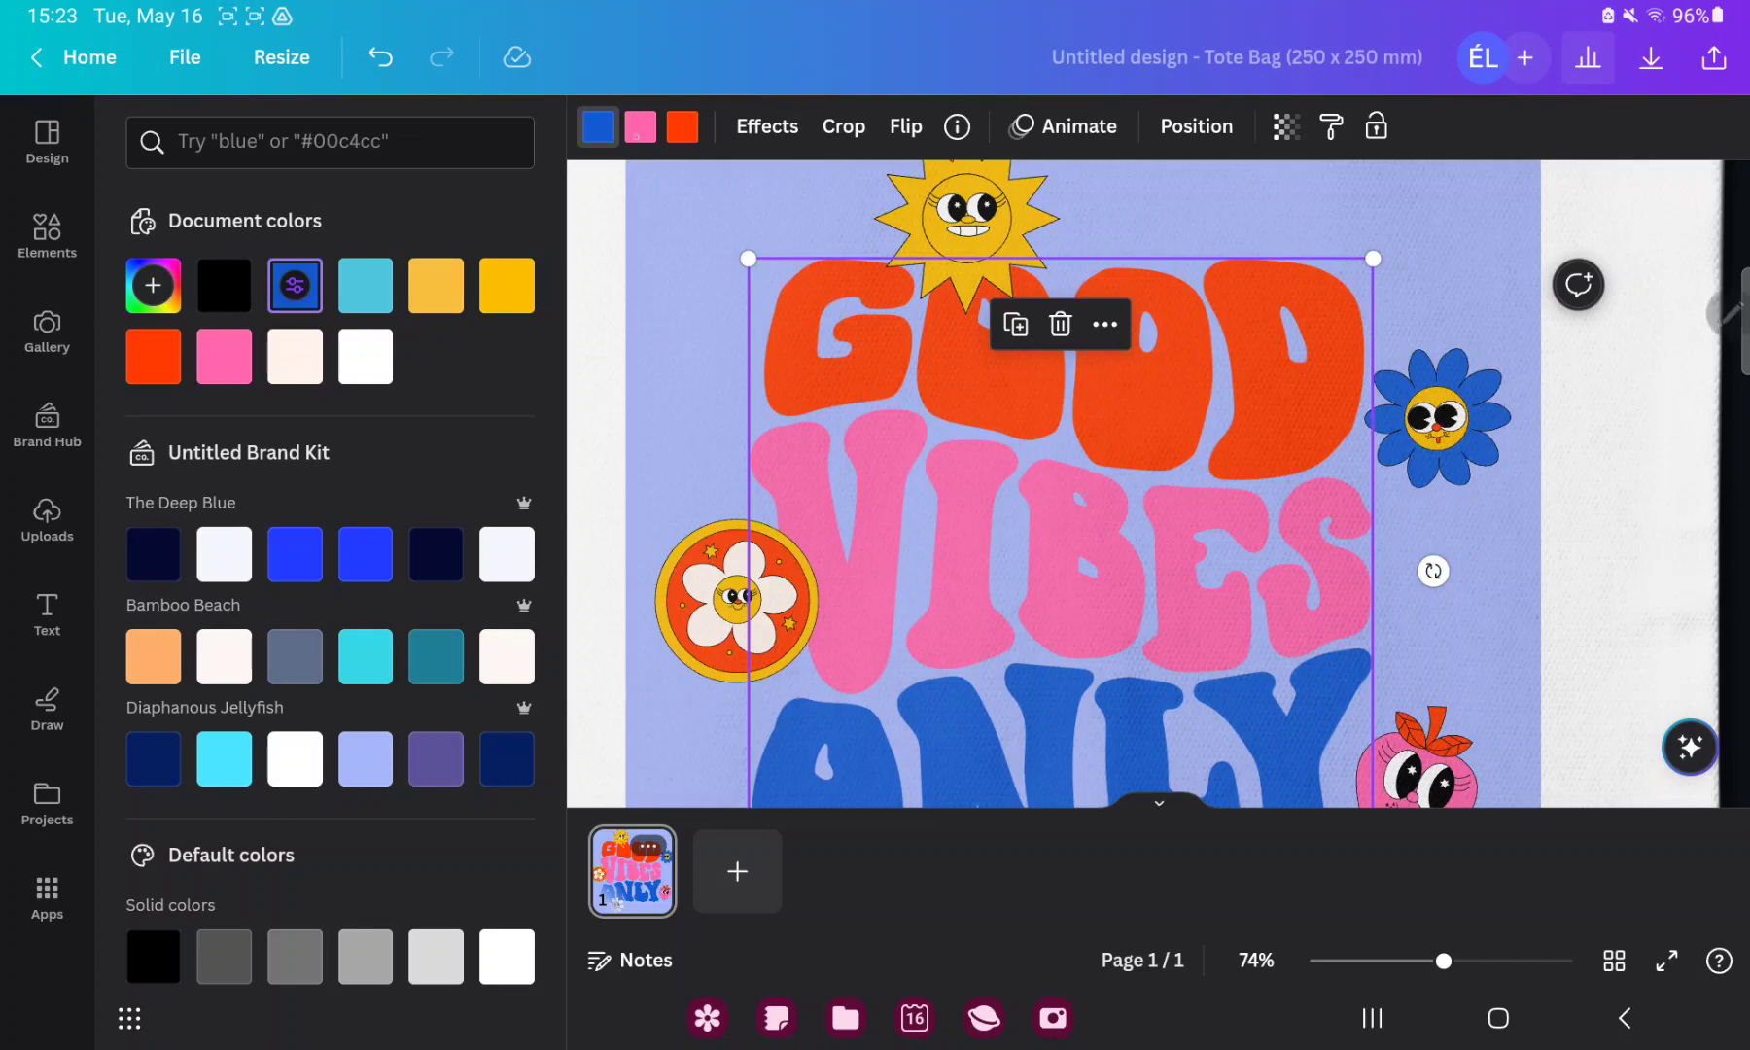
pyautogui.click(640, 126)
pyautogui.click(506, 285)
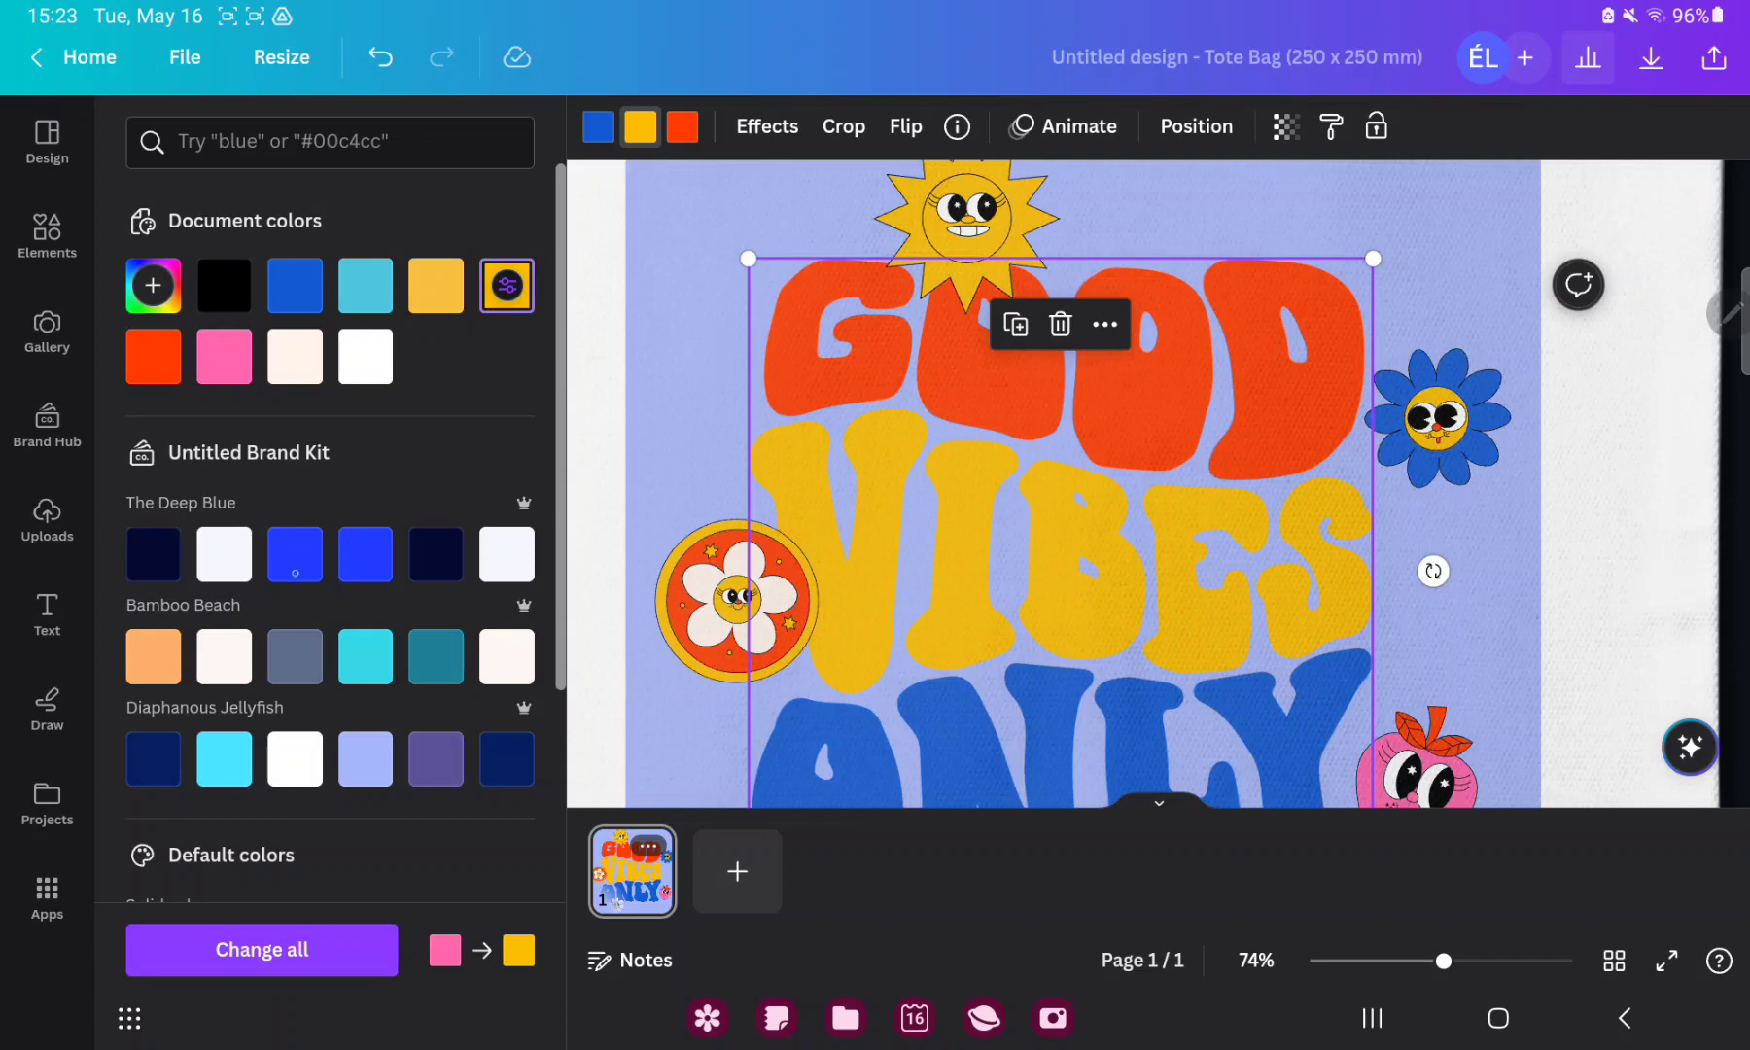
pyautogui.click(295, 553)
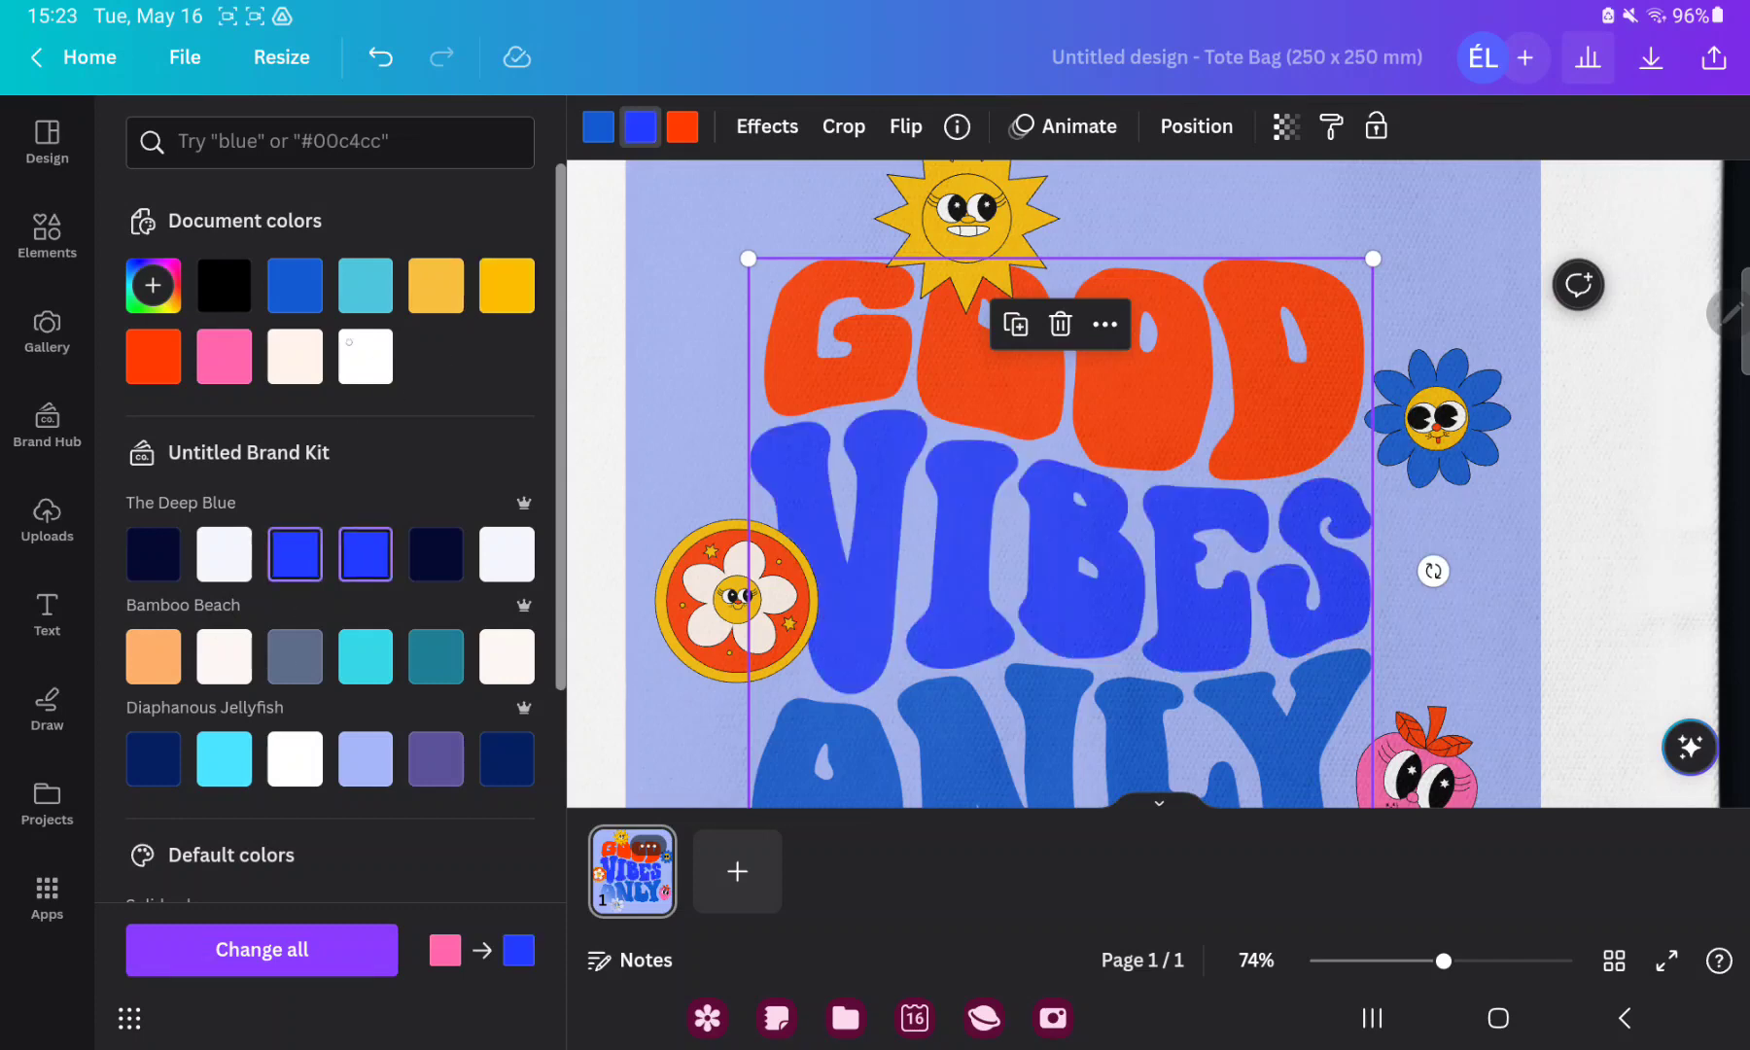
pyautogui.click(224, 355)
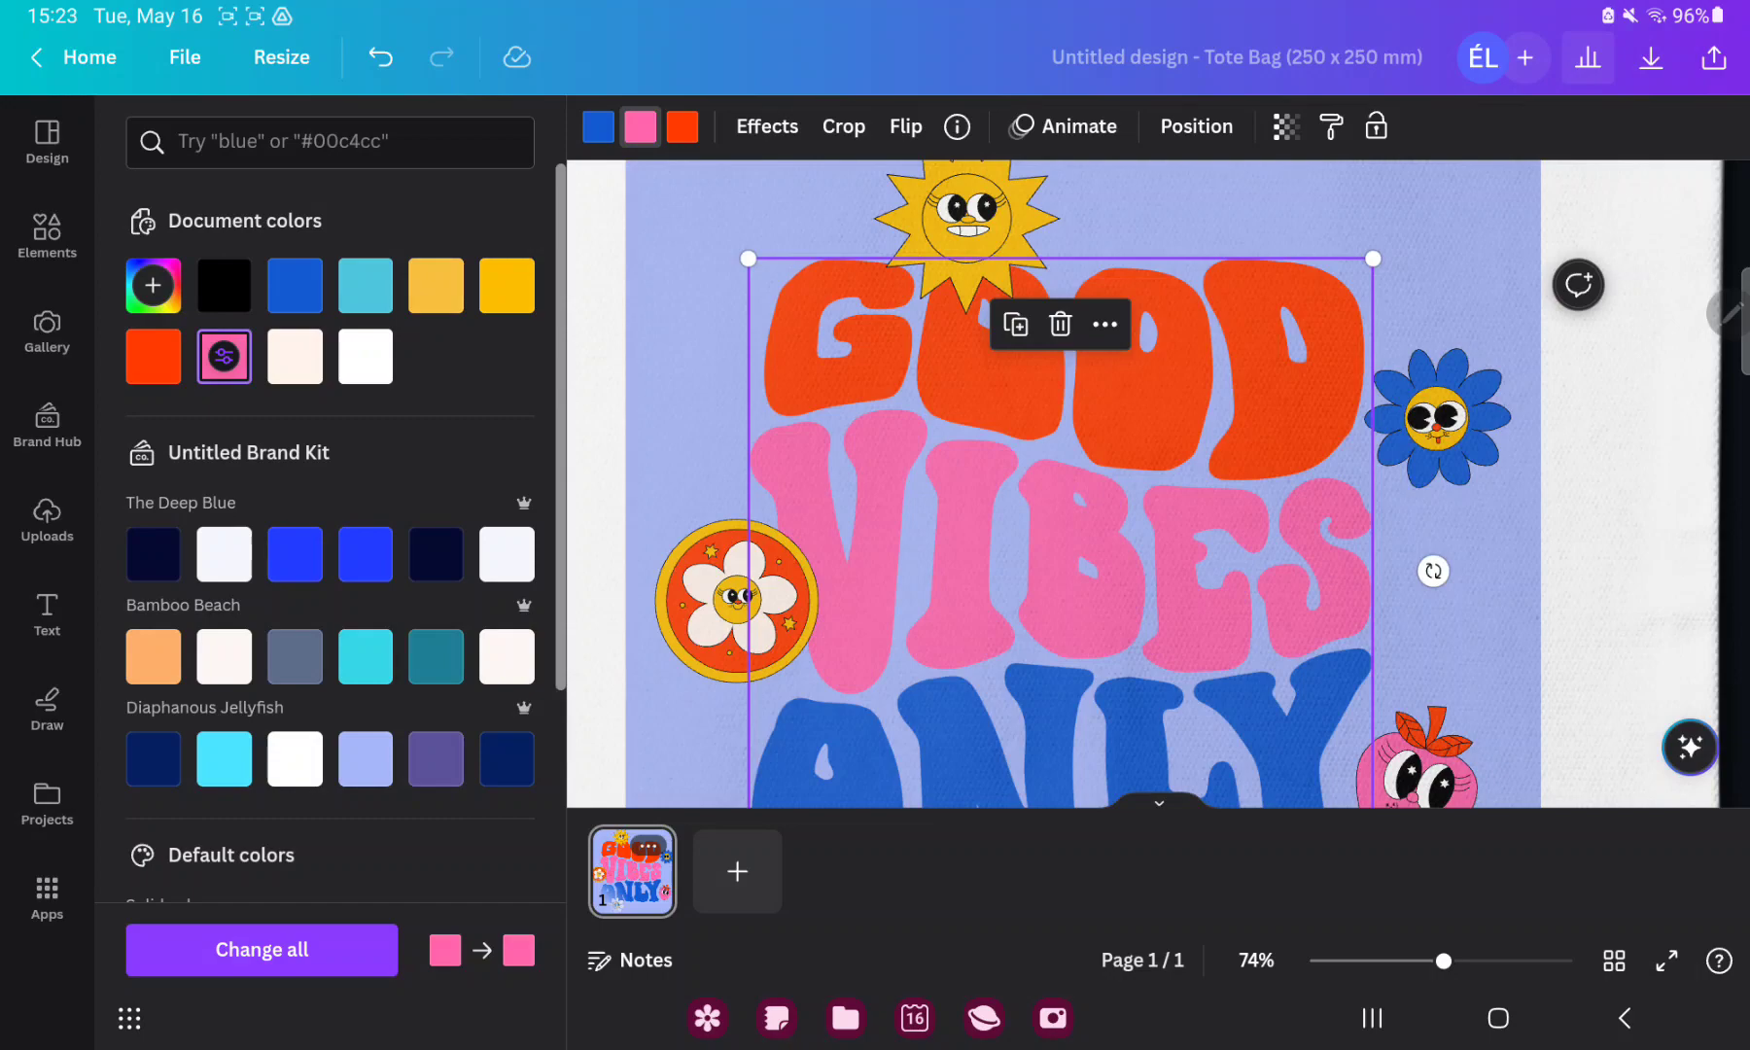